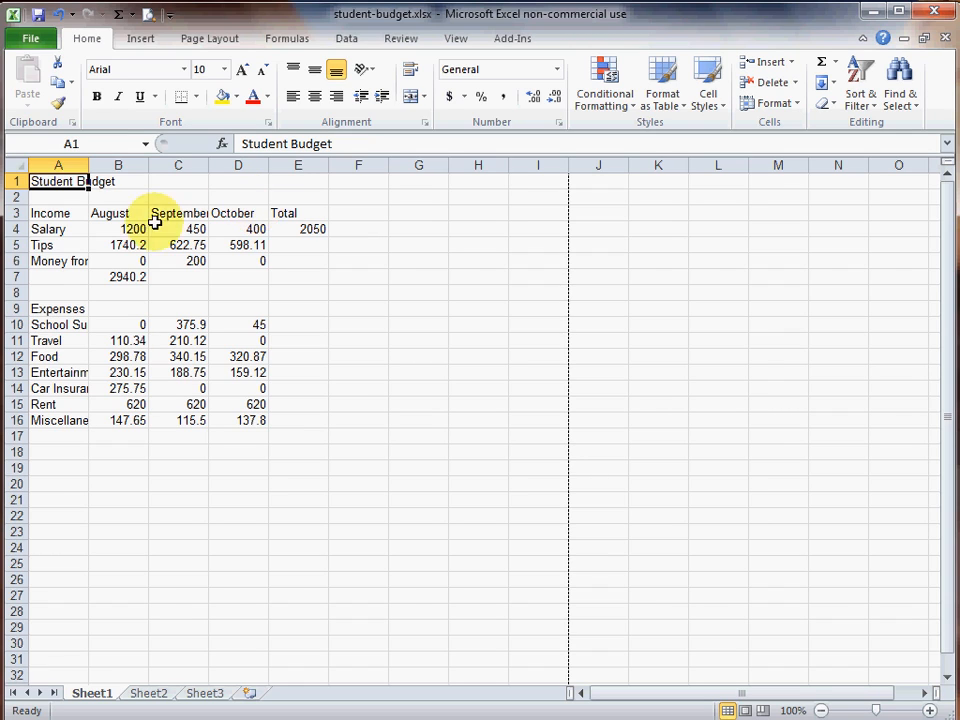
# - Widen column A and autofit it so the income and expense labels show in full
pyautogui.click(47, 258)
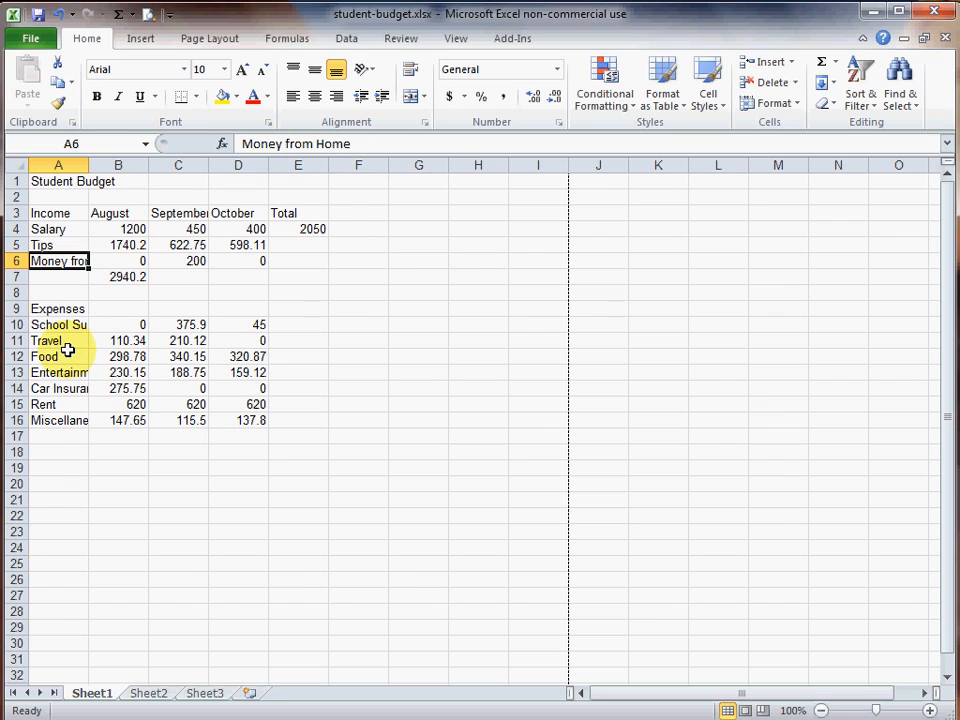
pyautogui.click(67, 372)
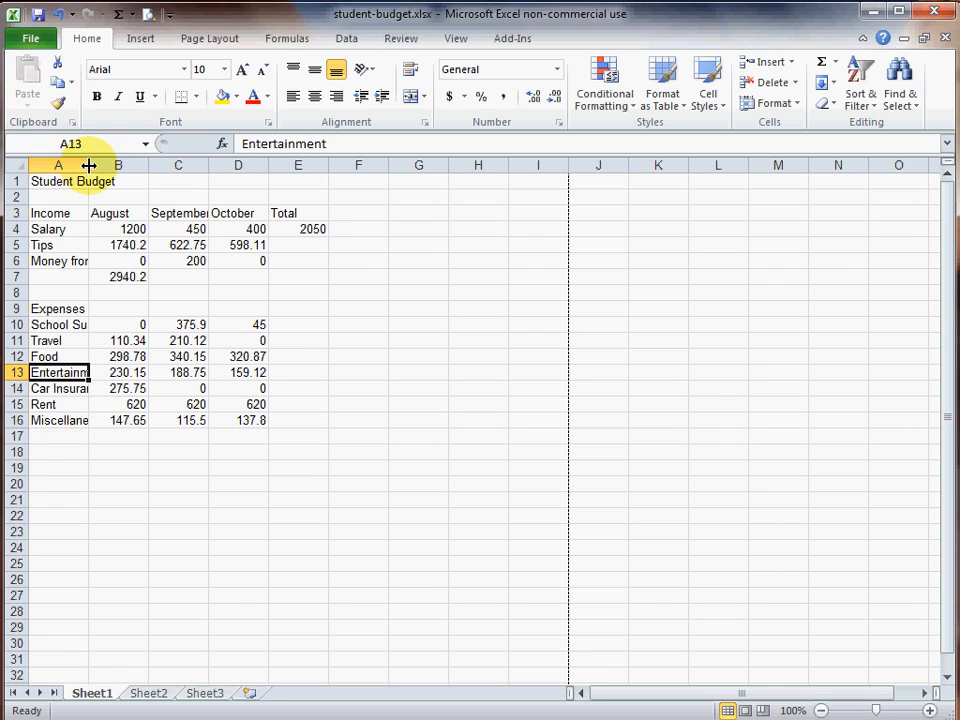
pyautogui.moveTo(89, 165); pyautogui.dragTo(162, 160)
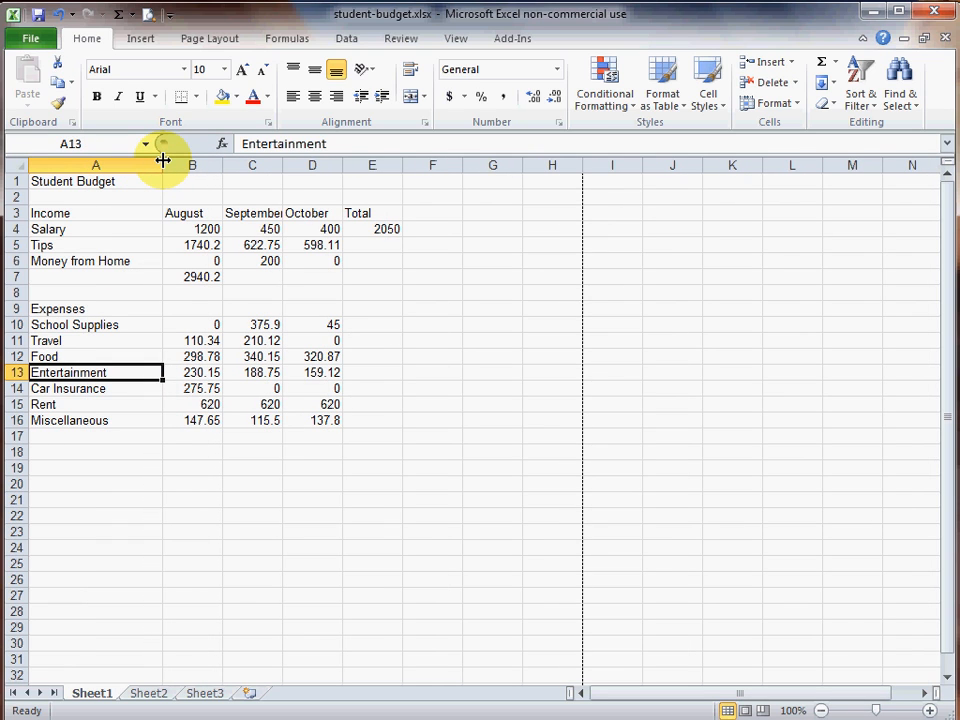
pyautogui.doubleClick(162, 160)
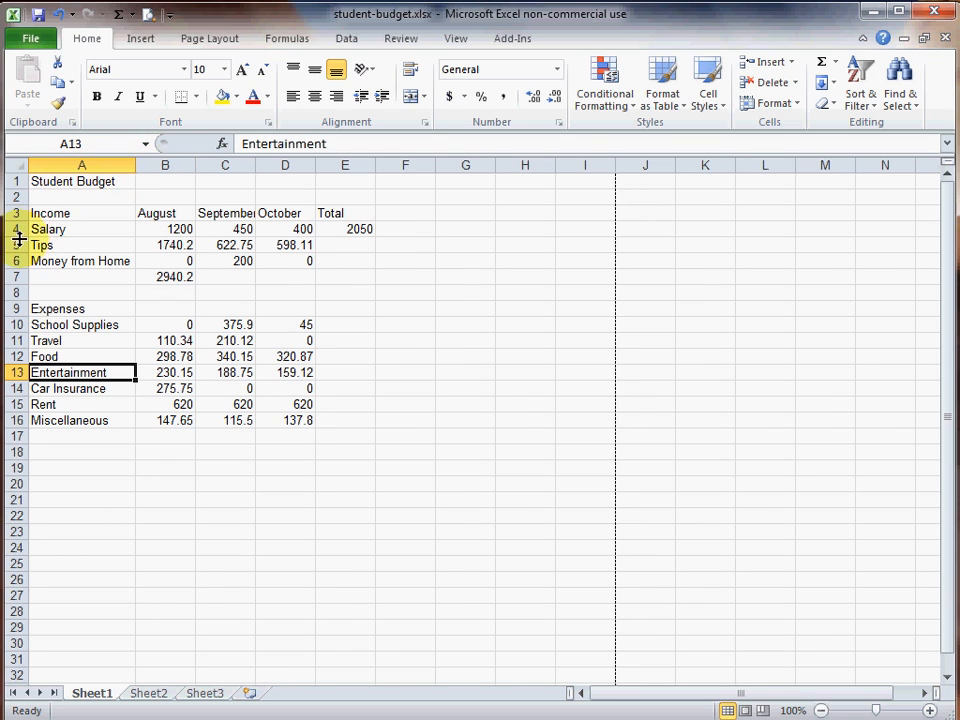
# - Stretch the height of the Salary row several times, and autofit it back to its contents
pyautogui.moveTo(18, 237); pyautogui.dragTo(18, 270)
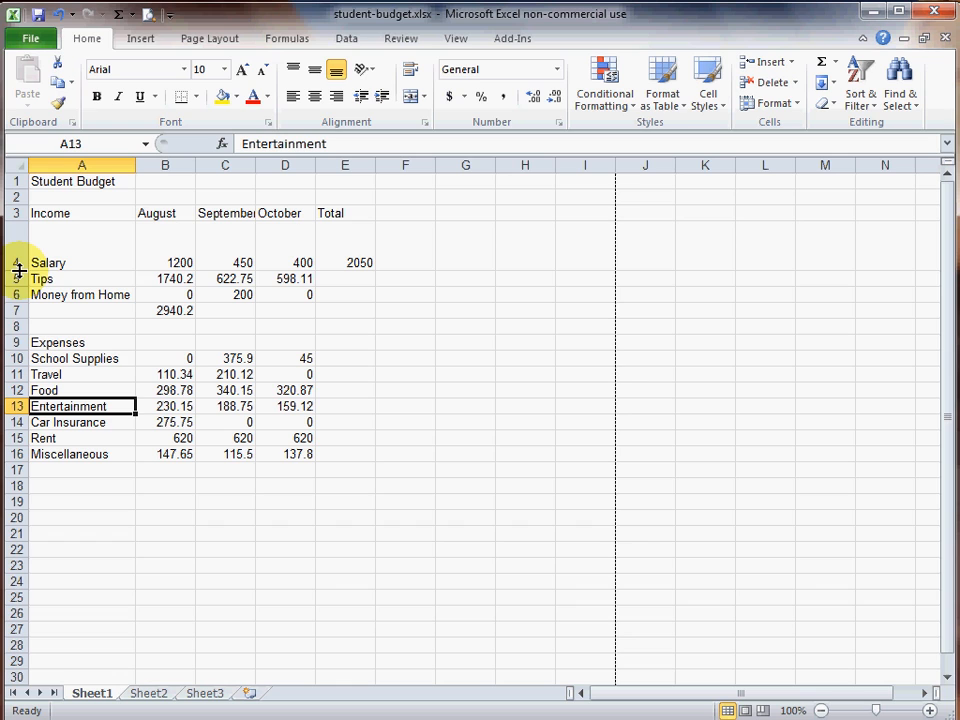
pyautogui.moveTo(18, 270); pyautogui.dragTo(20, 302)
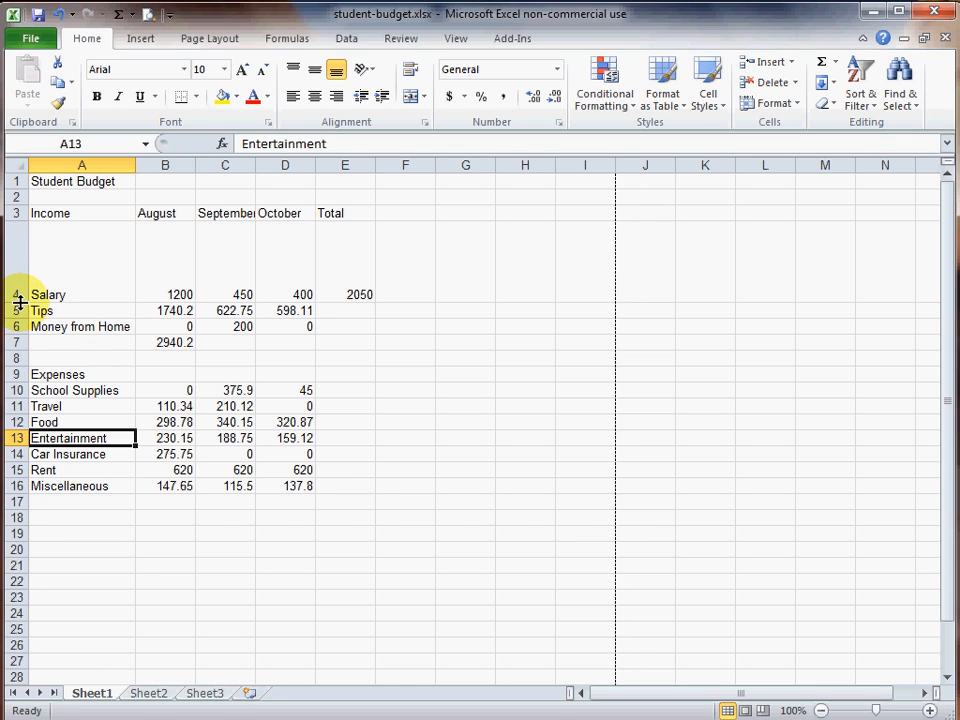
pyautogui.moveTo(20, 302); pyautogui.dragTo(20, 302)
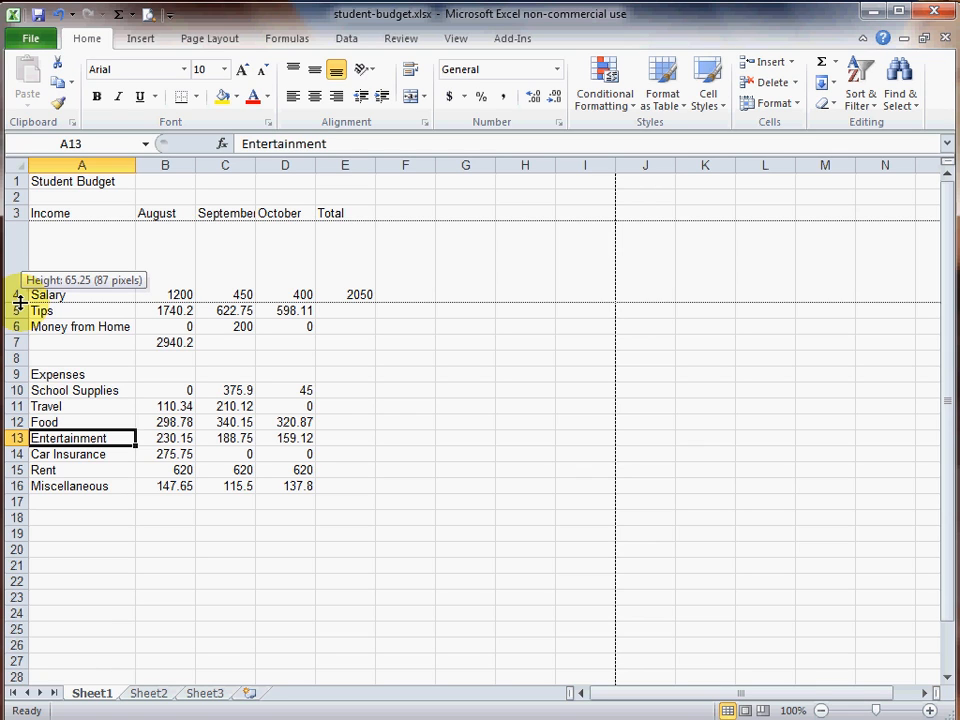
pyautogui.moveTo(20, 302); pyautogui.dragTo(18, 291)
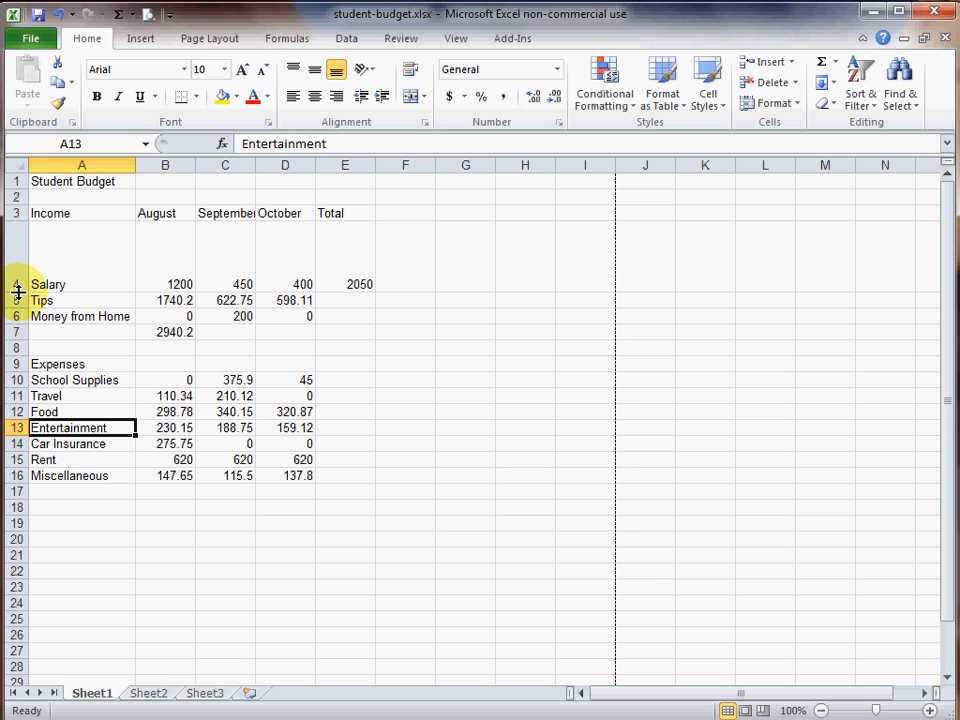
pyautogui.doubleClick(18, 291)
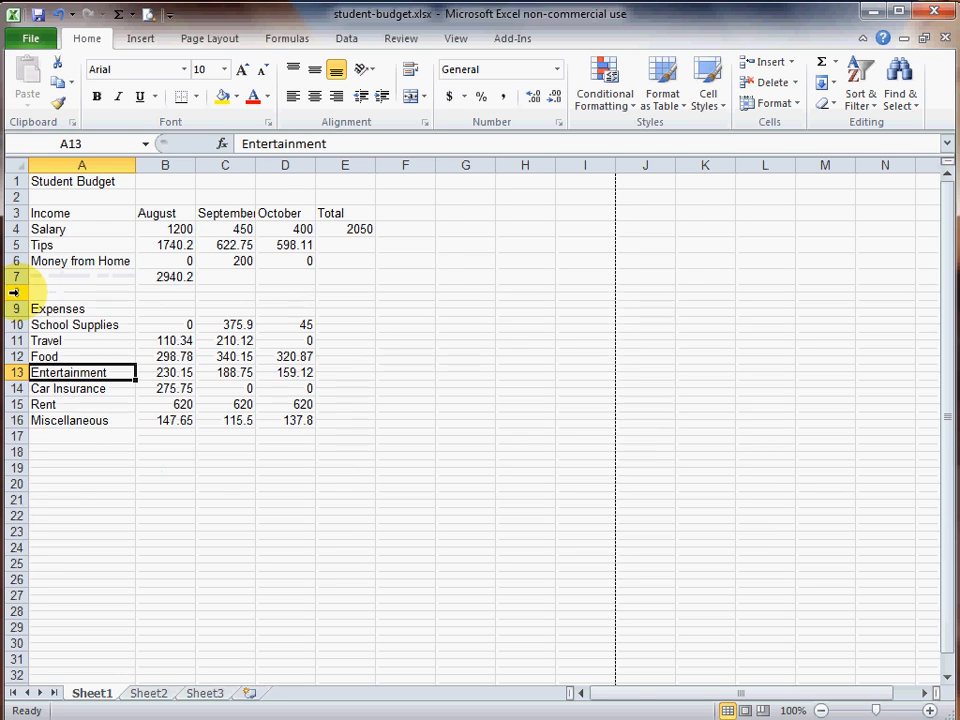
# - Autofit the August and September columns (B and C) together to their contents
pyautogui.hscroll(3, 169, 266)
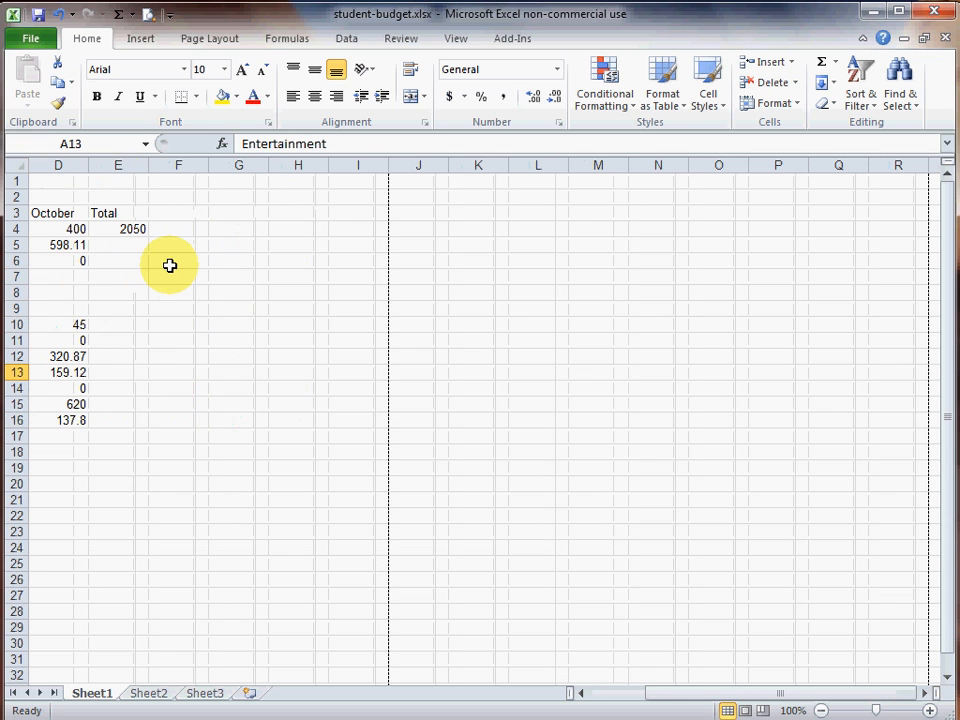
pyautogui.click(615, 697)
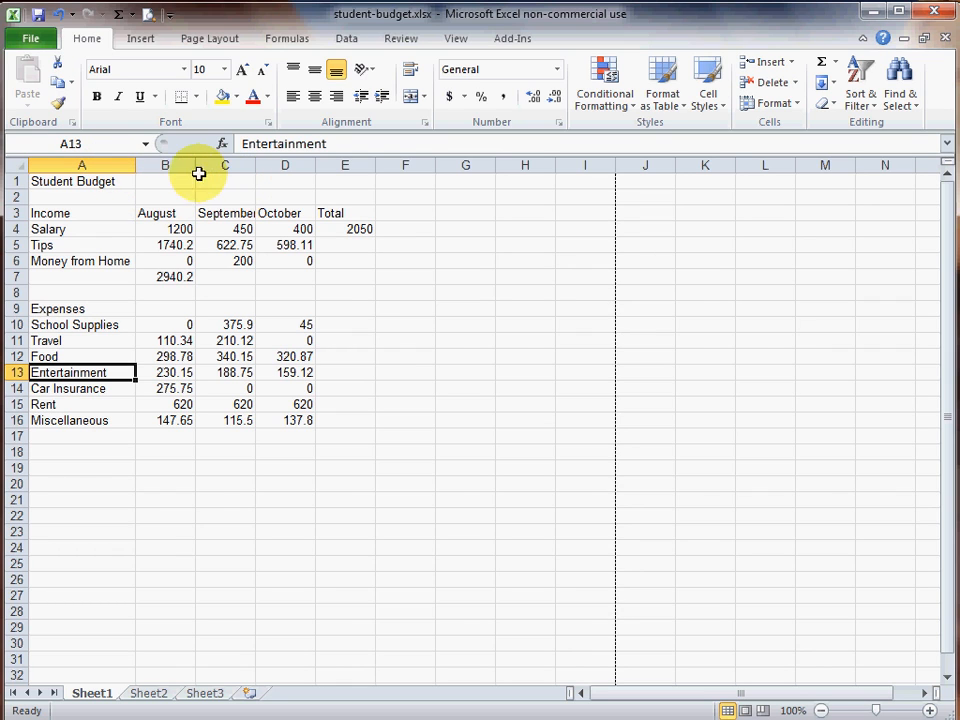
pyautogui.moveTo(170, 166); pyautogui.dragTo(230, 177)
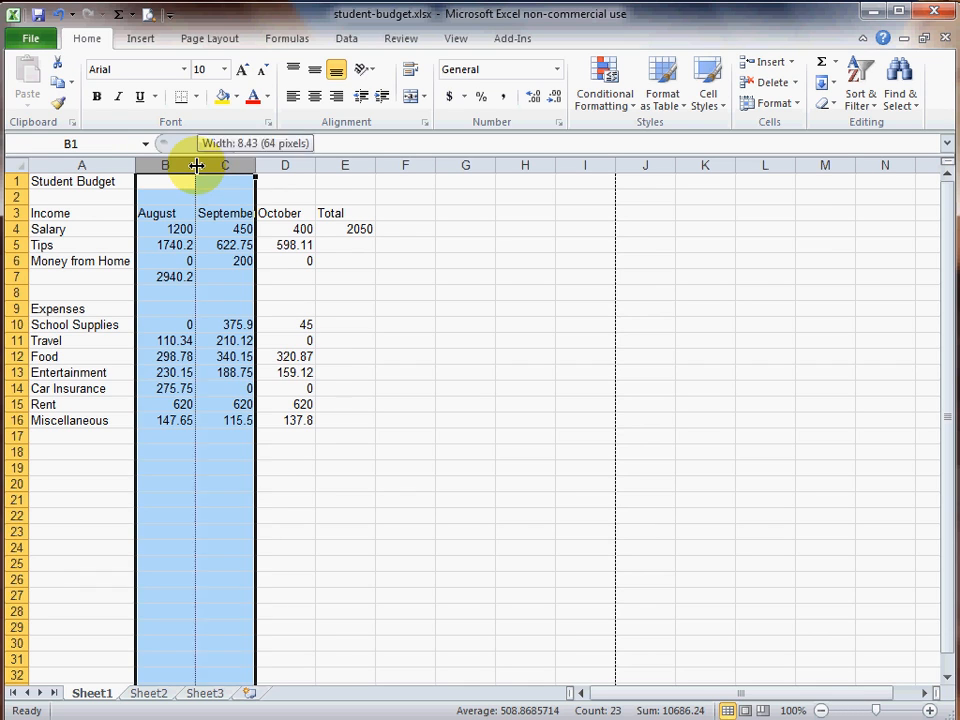
pyautogui.doubleClick(196, 165)
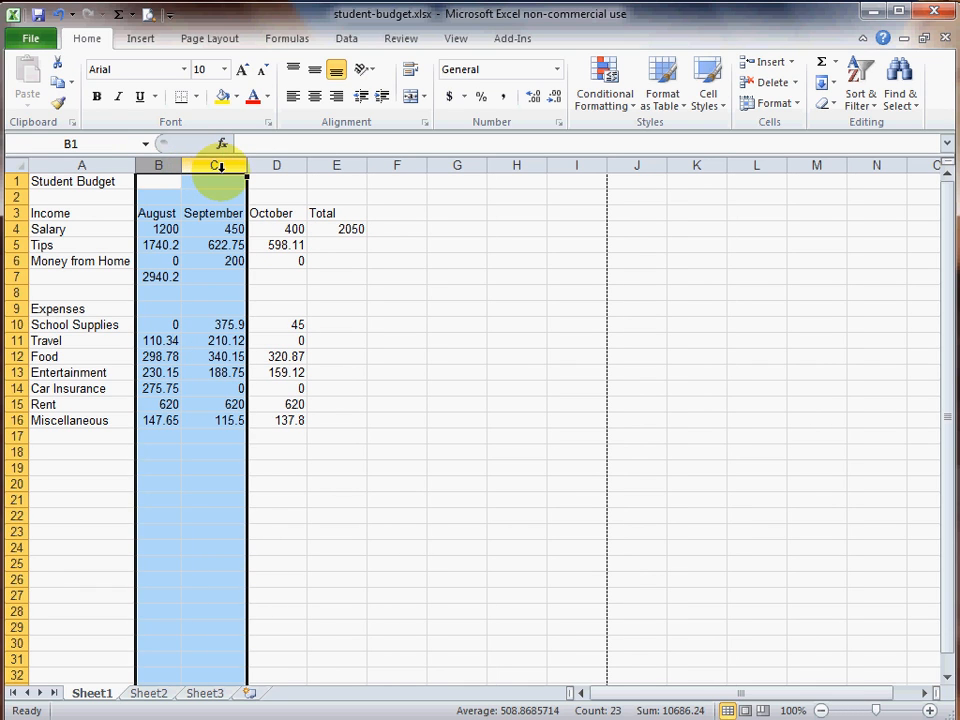
pyautogui.click(163, 229)
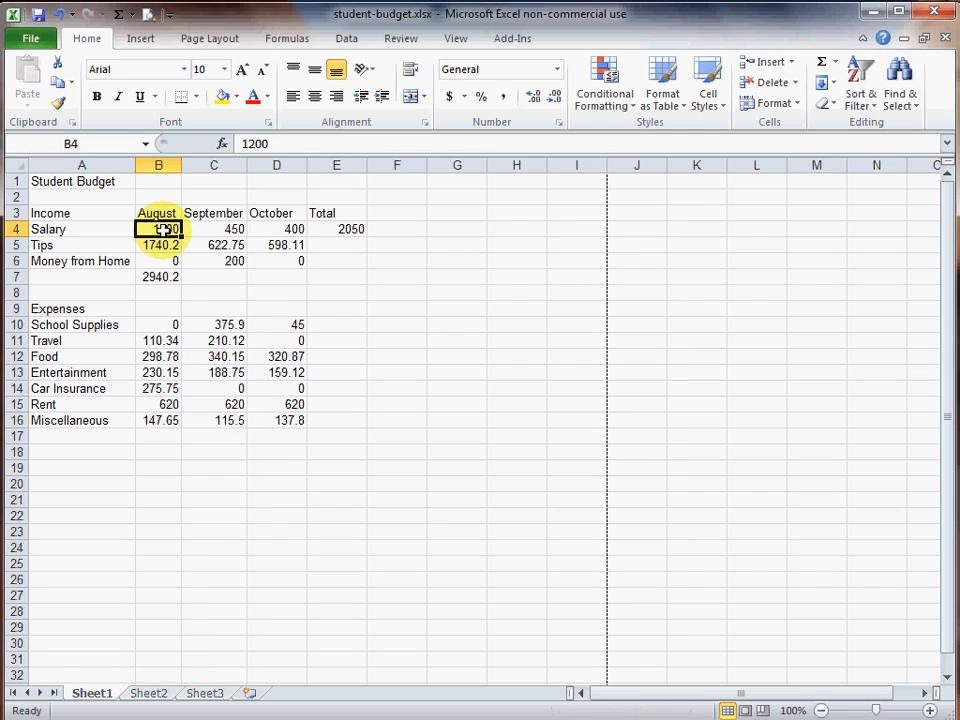
pyautogui.click(230, 215)
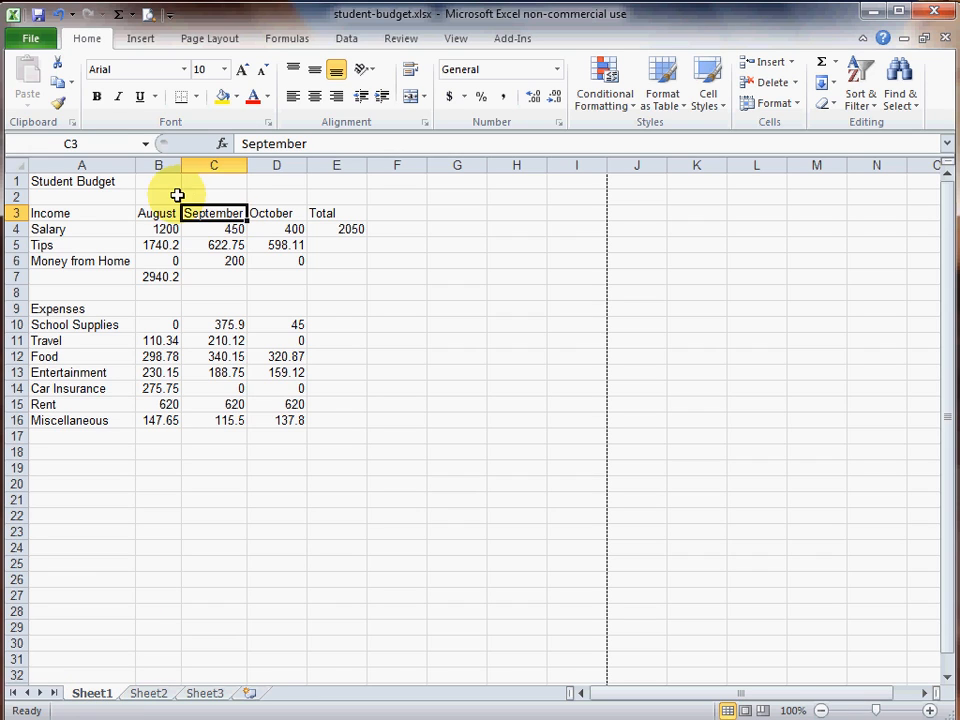
# - Autofit all columns of the whole worksheet at once to their contents
pyautogui.click(21, 167)
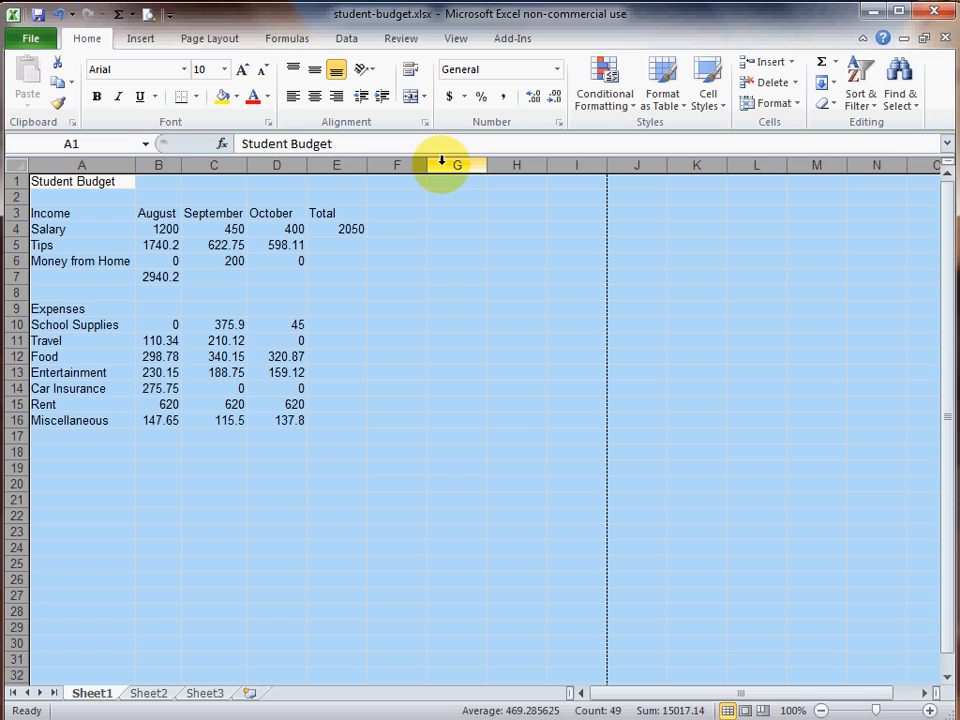
pyautogui.doubleClick(427, 167)
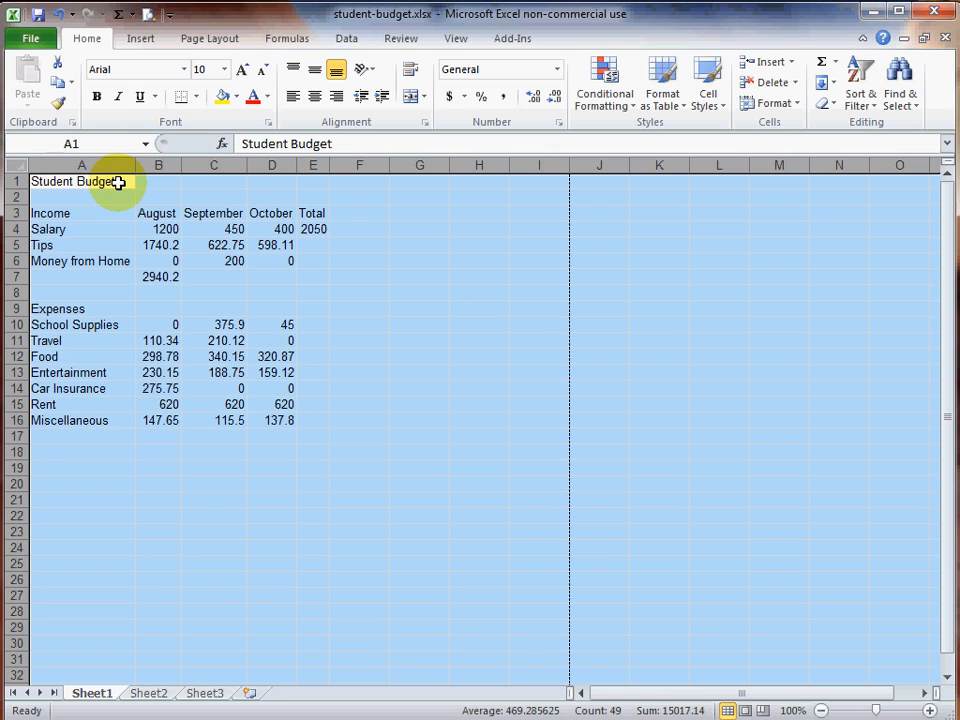
pyautogui.hotkey('ctrl', 'a')
# - Extend the title in A1 to "Student Budget for some guy name" followed by the person's full name
pyautogui.click(118, 183)
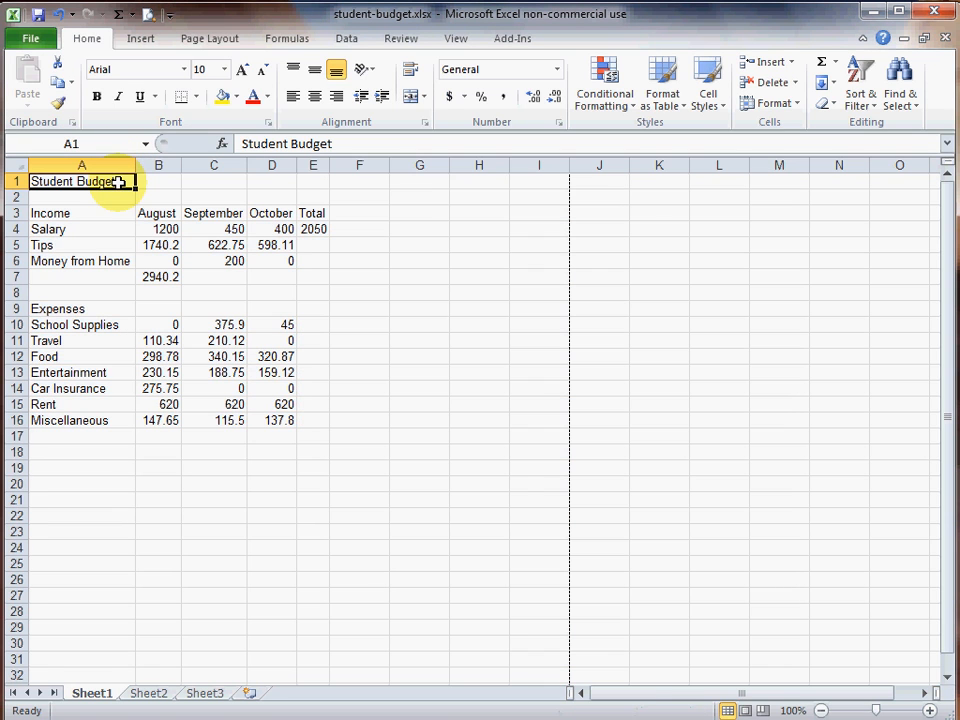
pyautogui.click(397, 146)
pyautogui.write('f')
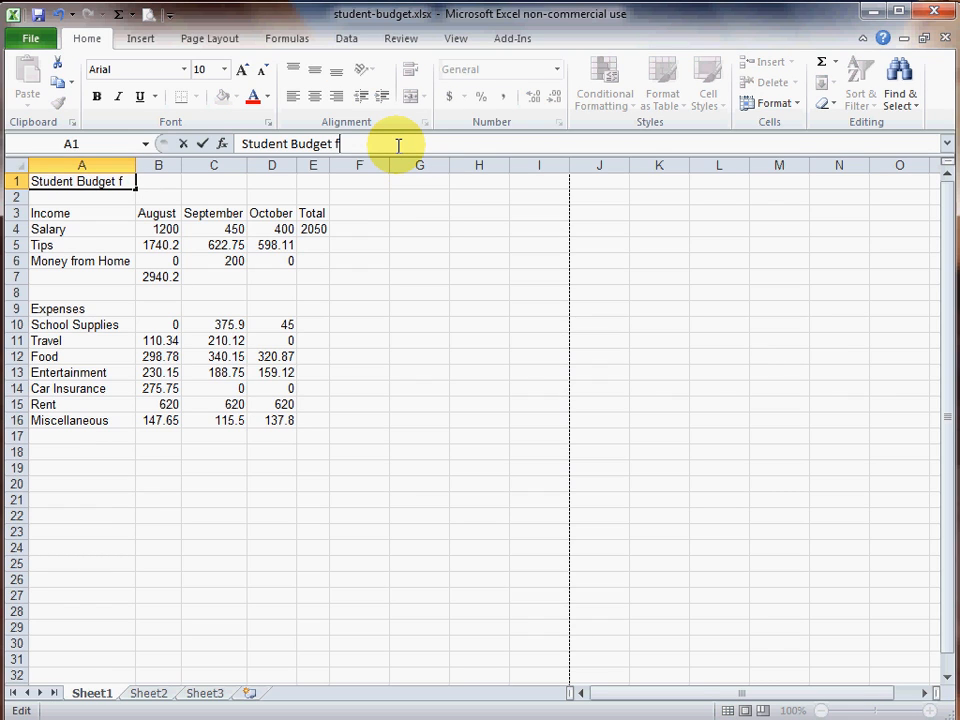
pyautogui.write('or some guy ')
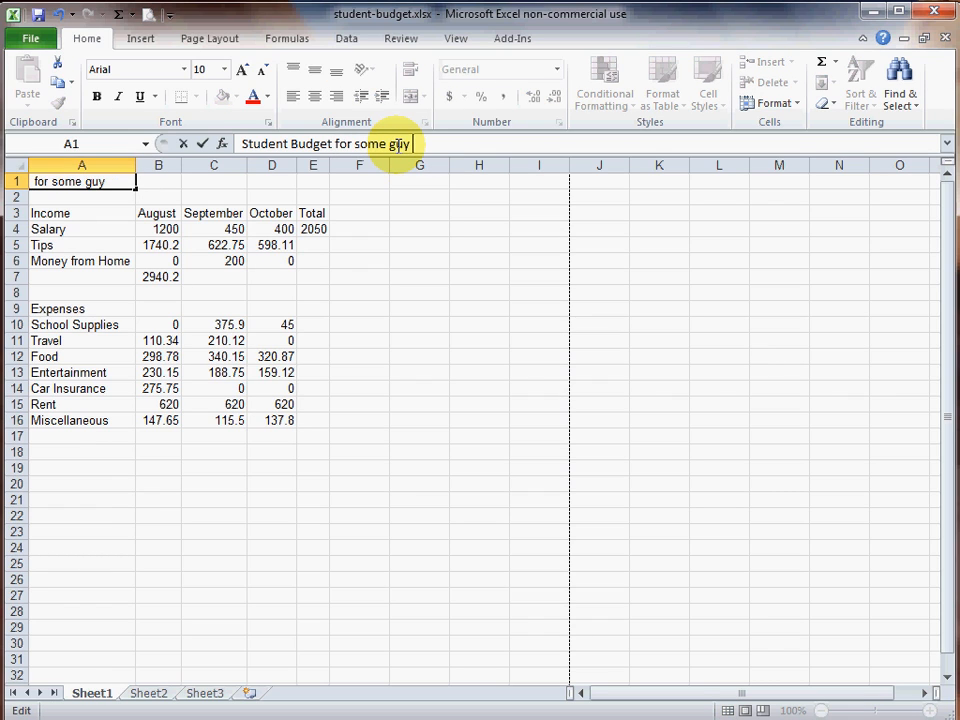
pyautogui.write('name Jo')
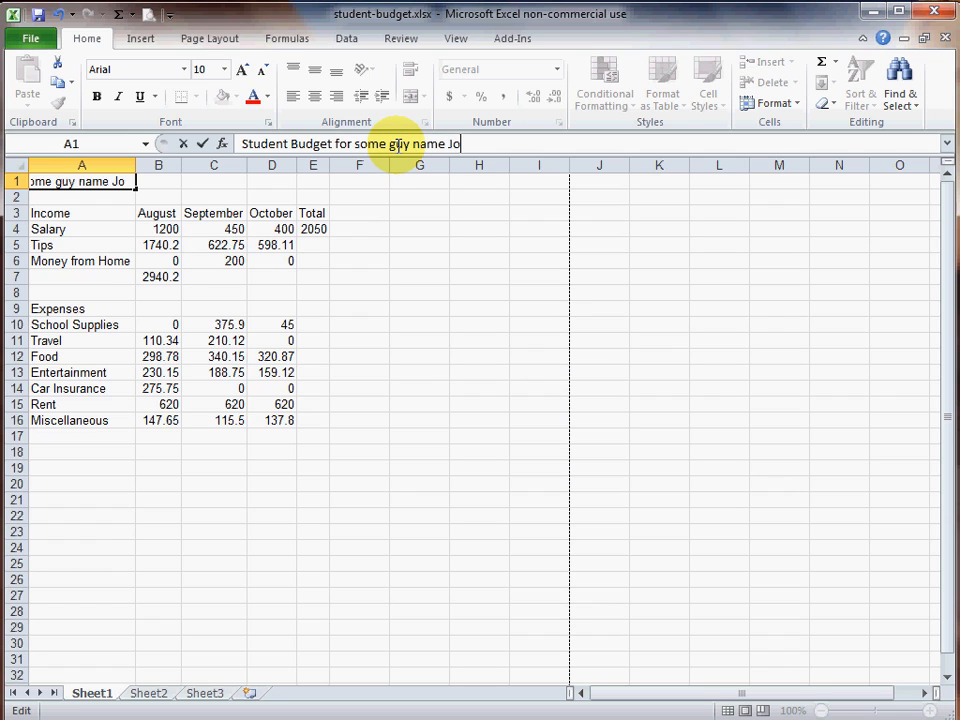
pyautogui.write('hn Smith')
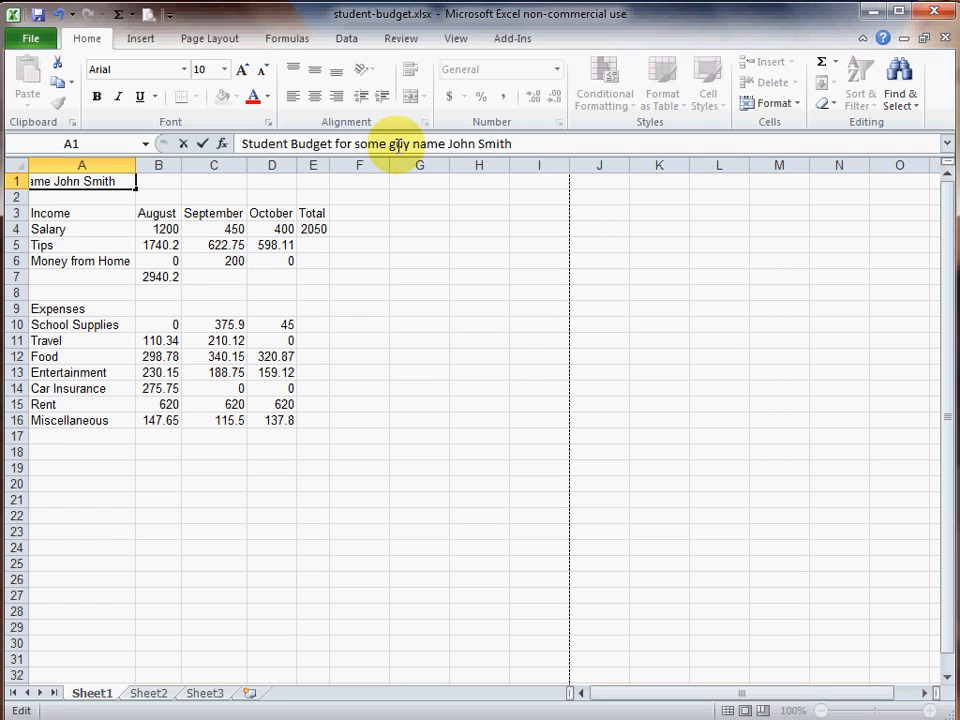
pyautogui.press('Return')
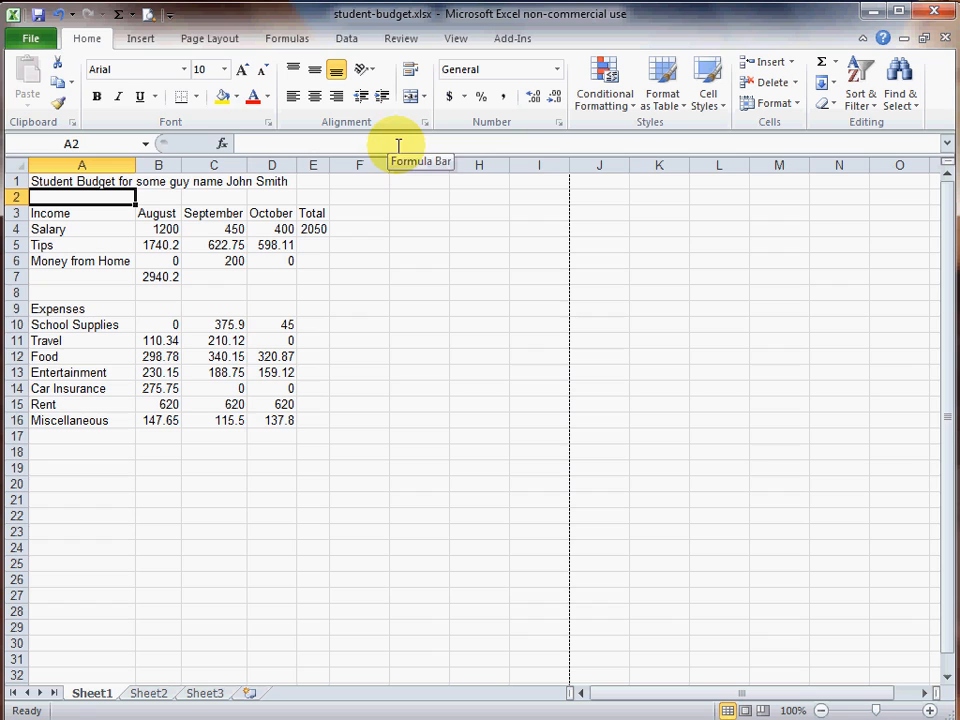
# - Enter 45 in B1 beside the overflowing title, and delete that value again
pyautogui.click(81, 182)
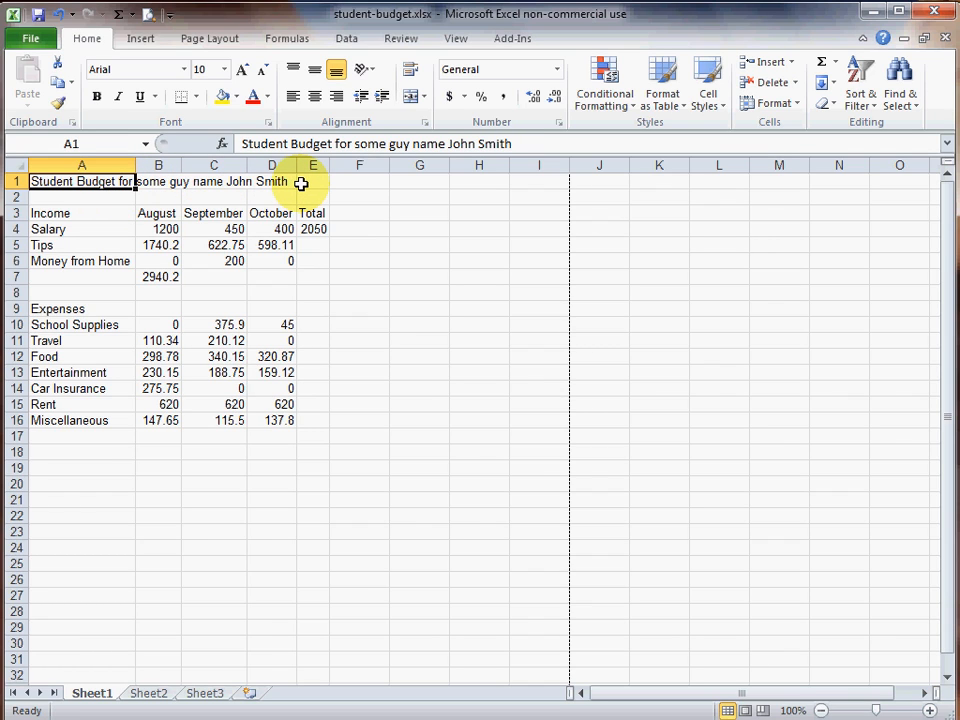
pyautogui.click(155, 182)
pyautogui.write('4')
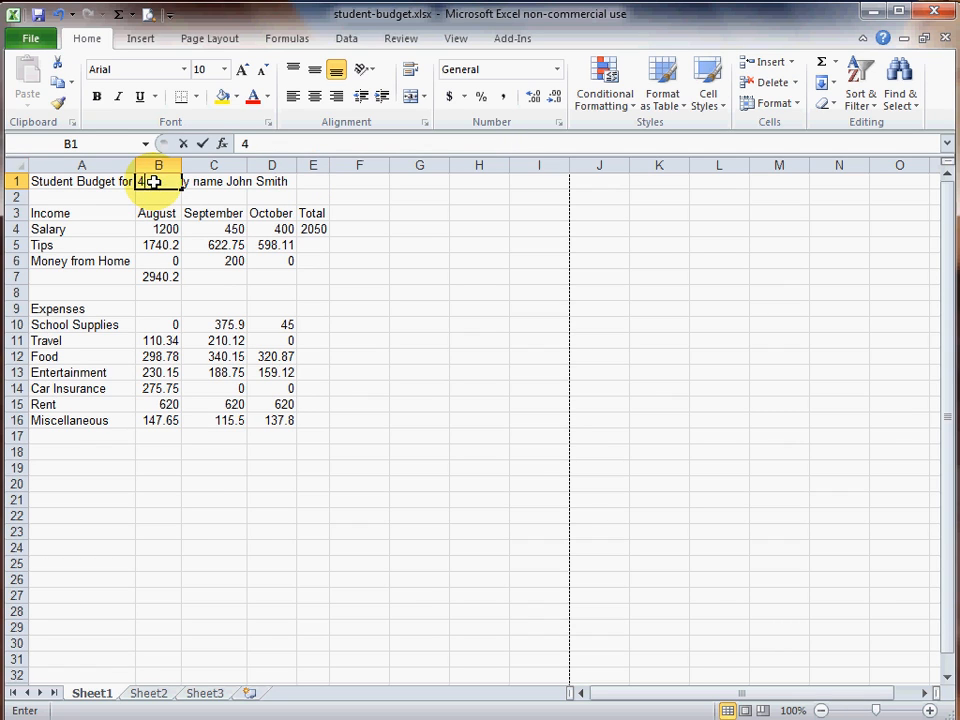
pyautogui.write('5')
pyautogui.press('Return')
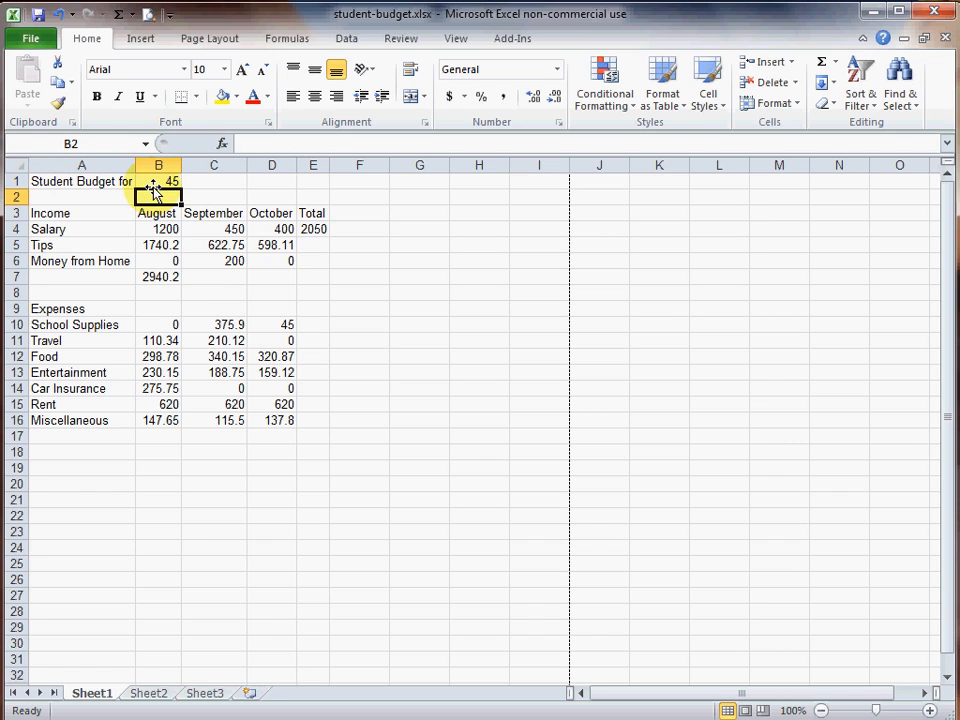
pyautogui.click(157, 181)
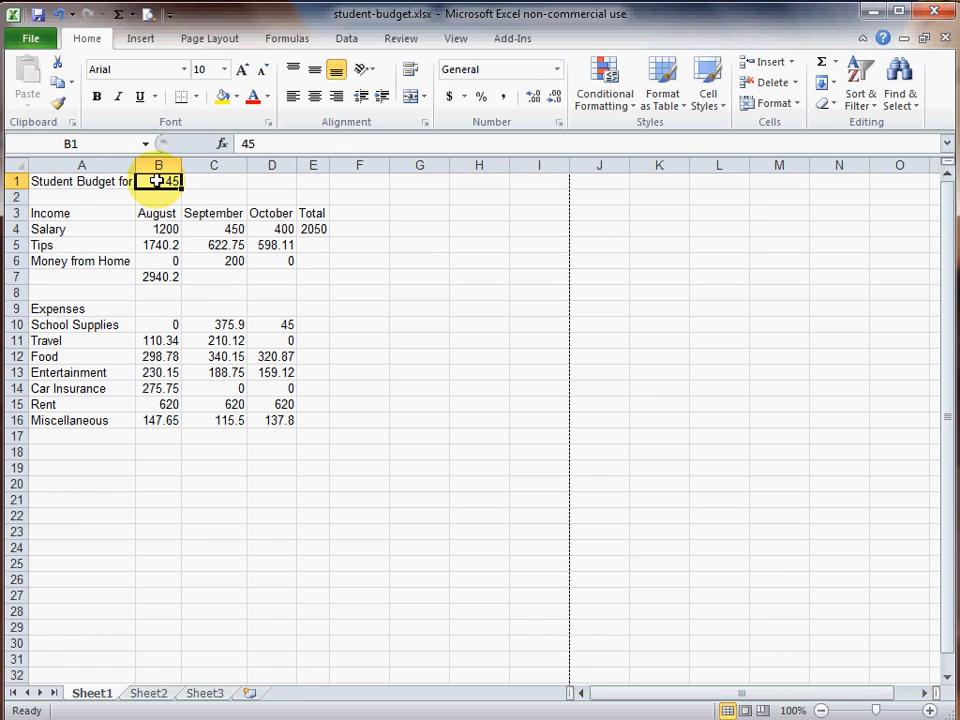
pyautogui.press('Delete')
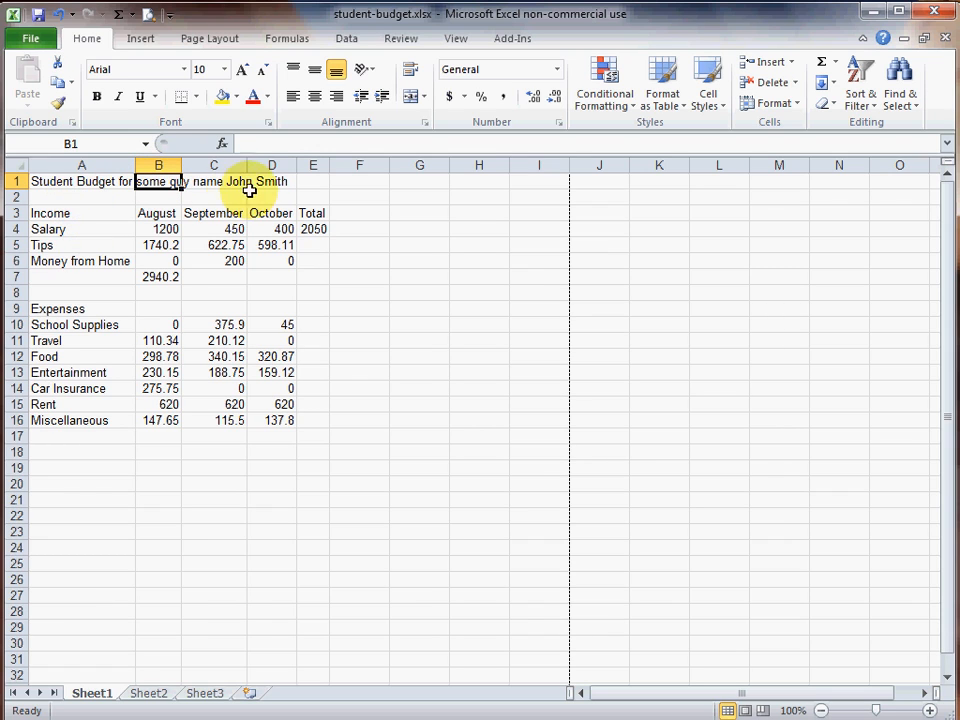
# - Autofit column A to the long title, and narrow it back to about the width of the row labels
pyautogui.click(89, 200)
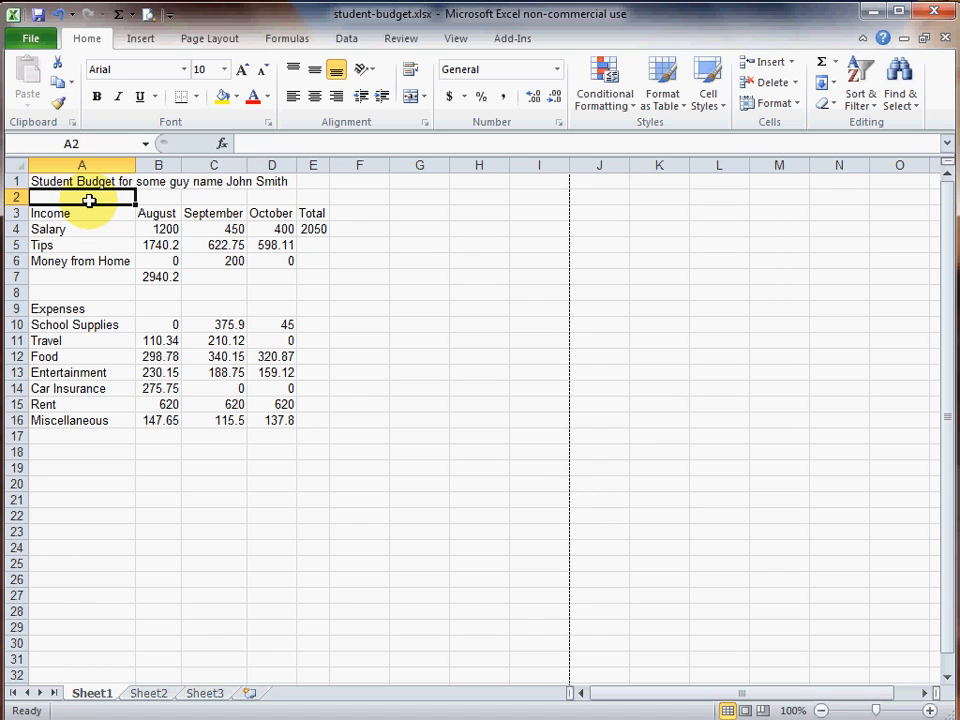
pyautogui.doubleClick(137, 166)
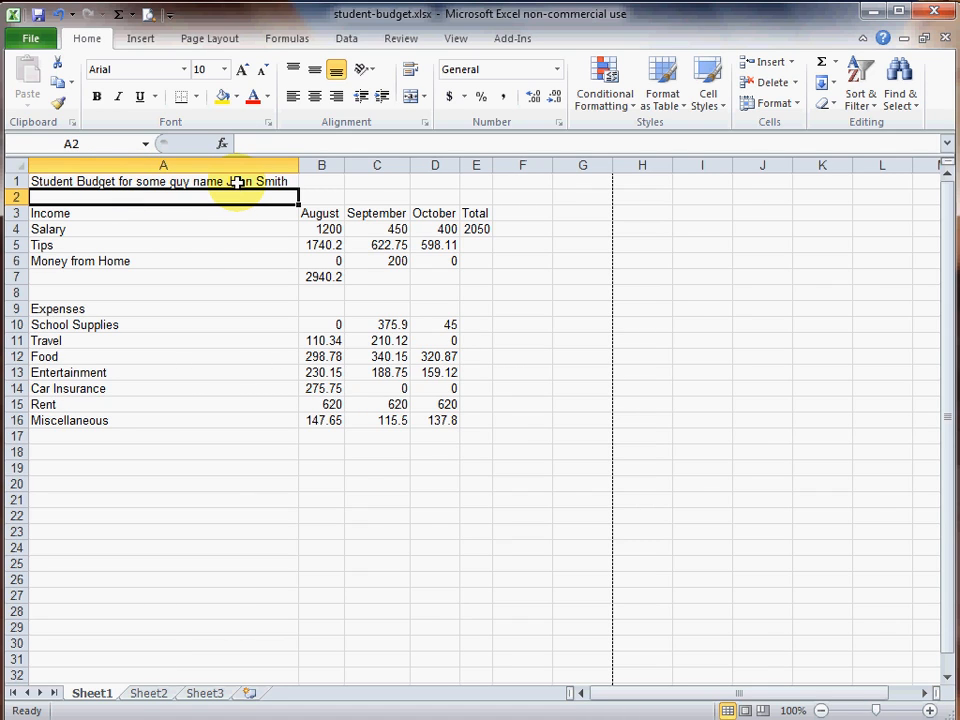
pyautogui.moveTo(301, 164); pyautogui.dragTo(138, 159)
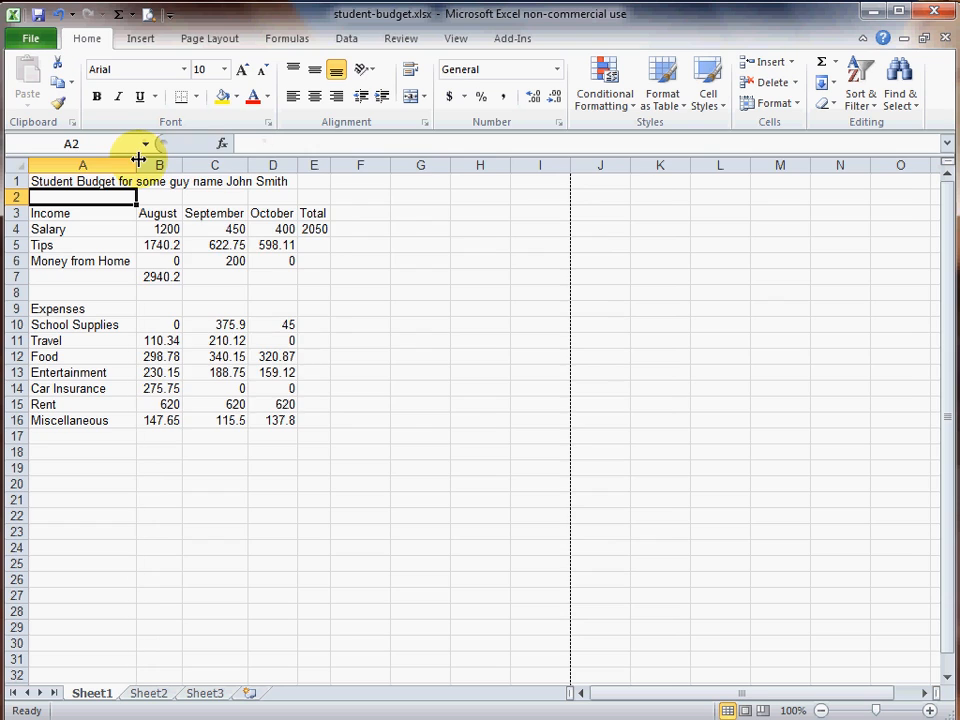
# - Autofit column A to the full title, and merge and center the title across A1:E1
pyautogui.doubleClick(139, 159)
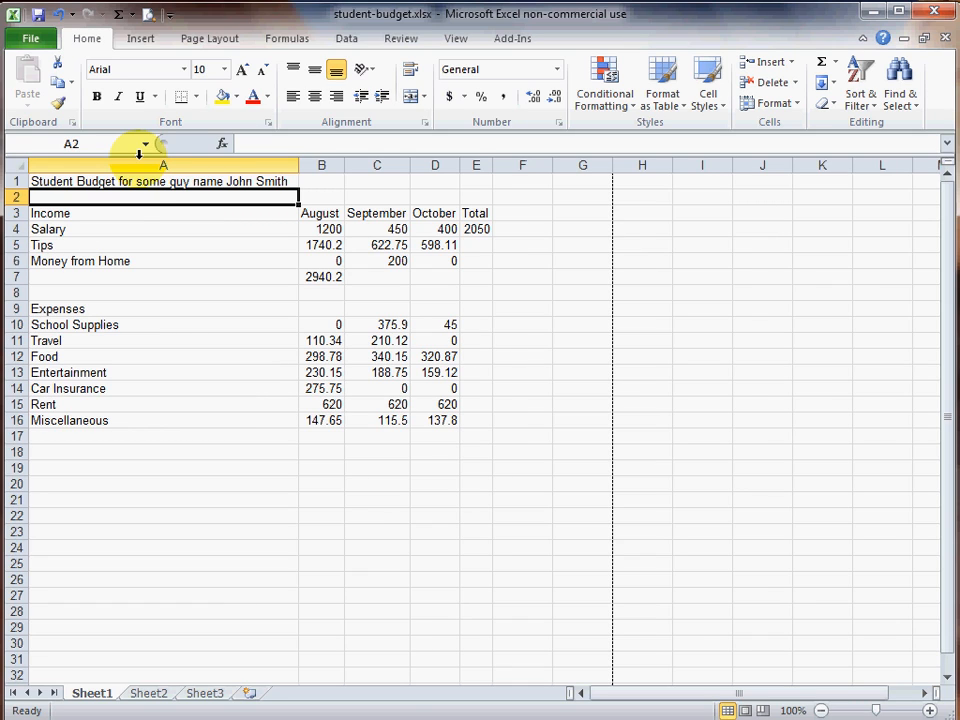
pyautogui.moveTo(139, 181); pyautogui.dragTo(474, 181)
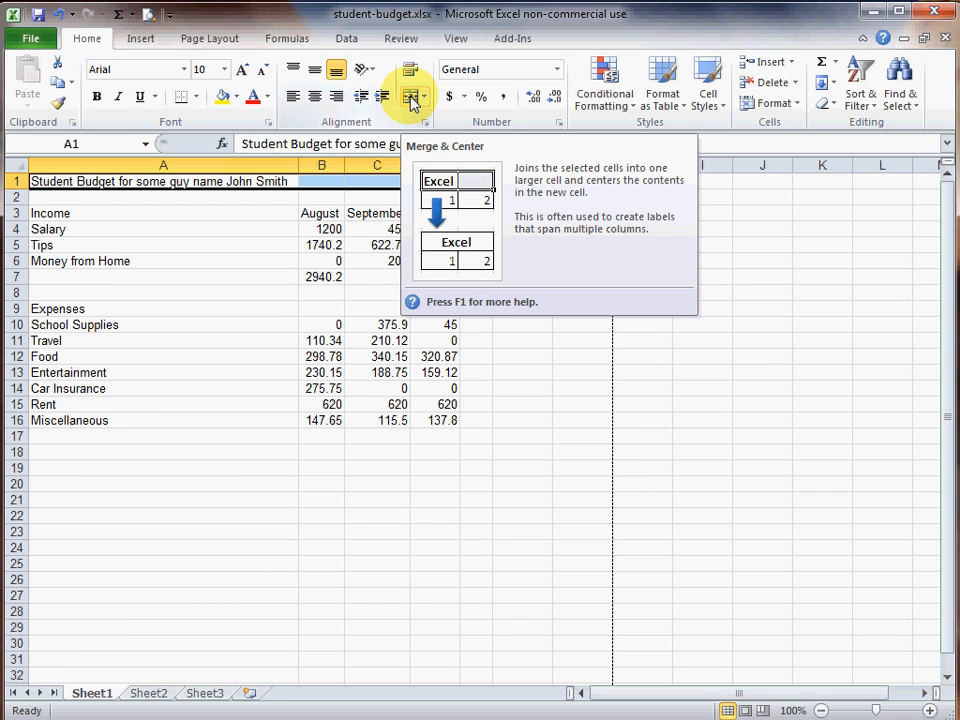
pyautogui.click(410, 97)
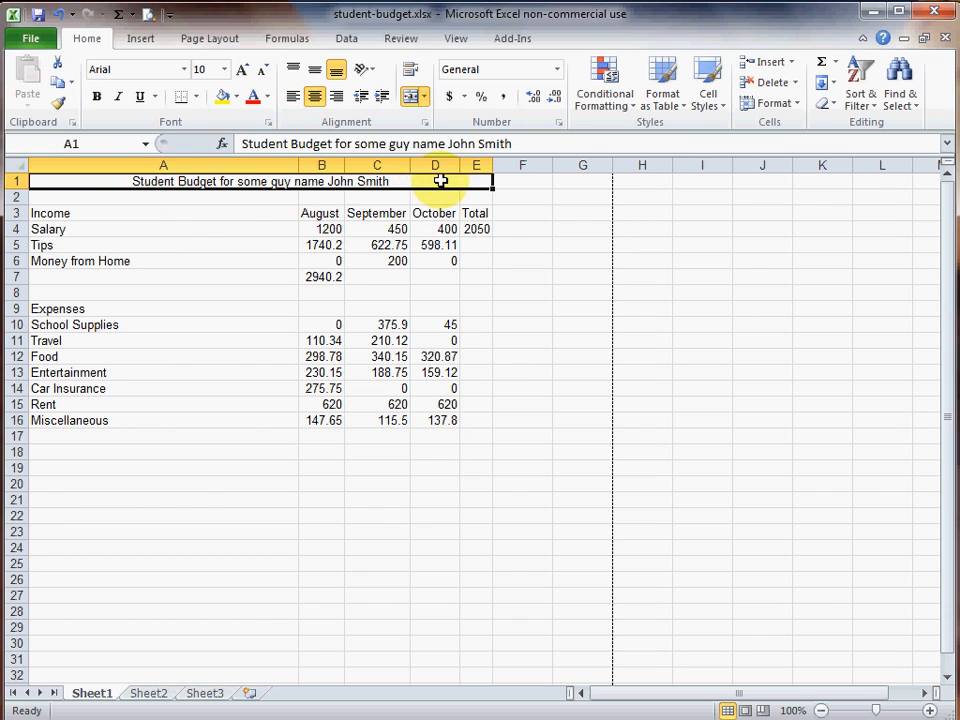
pyautogui.click(268, 232)
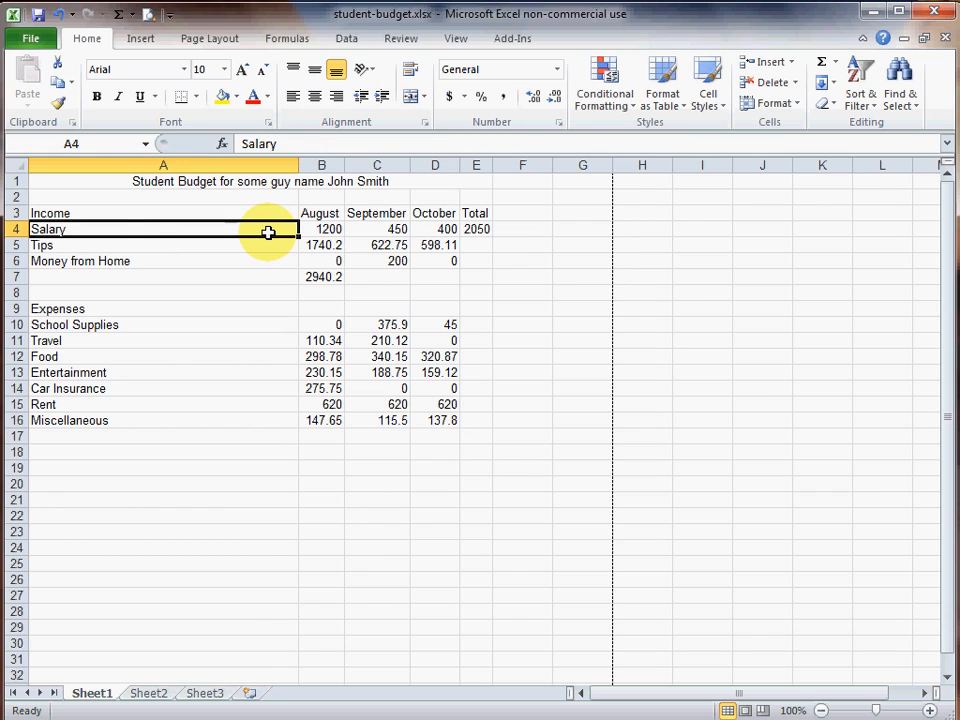
# - Try right alignment on the merged title in A1:E1, and left-align it instead
pyautogui.click(455, 188)
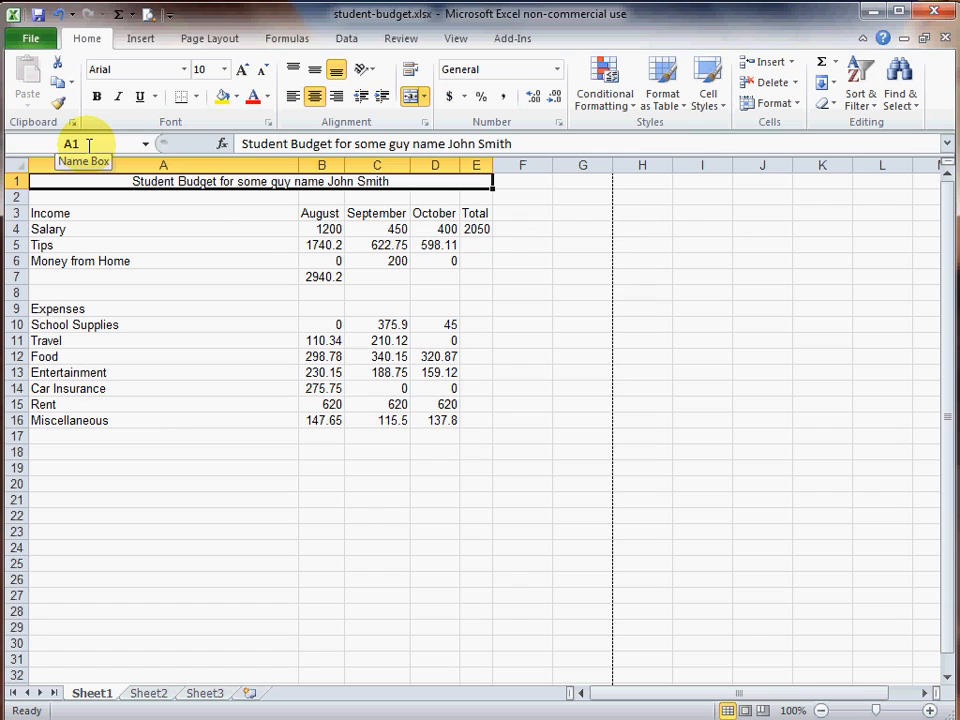
pyautogui.click(215, 197)
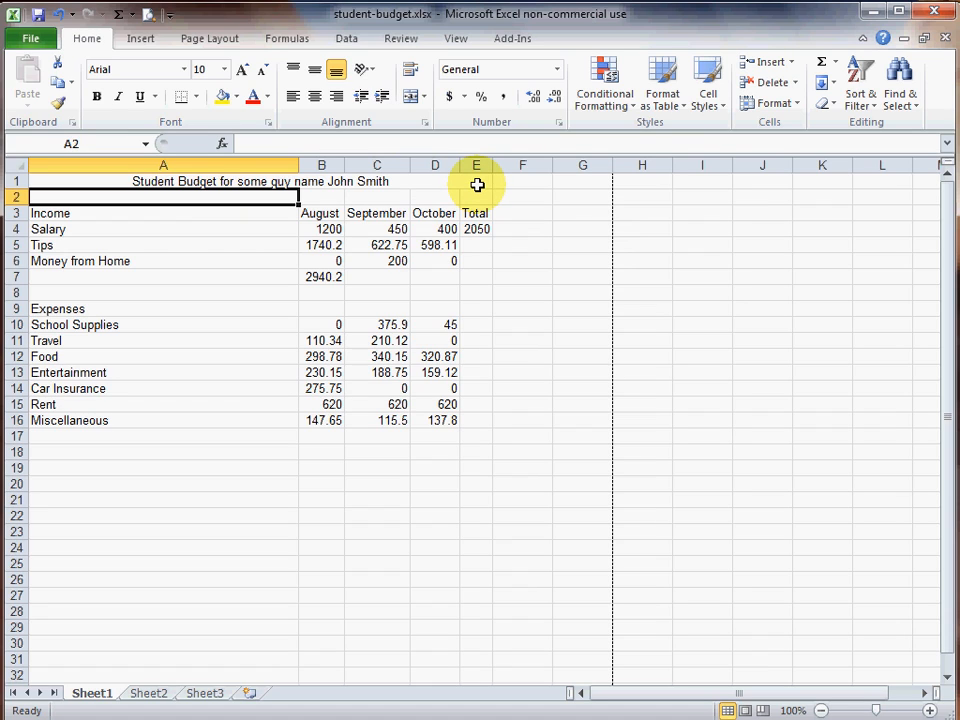
pyautogui.click(273, 181)
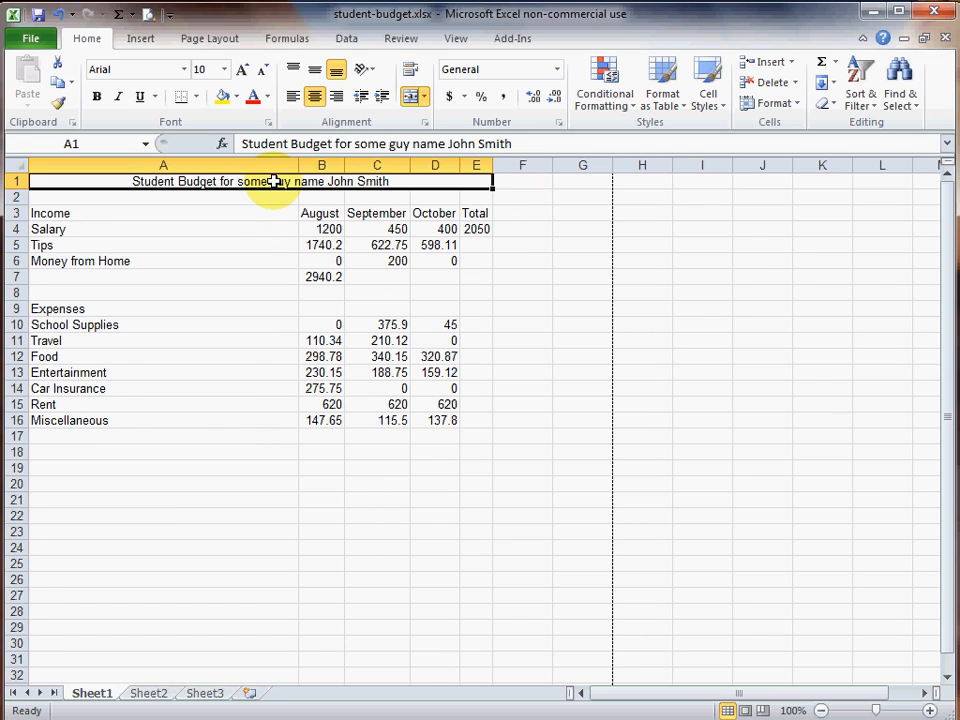
pyautogui.click(293, 97)
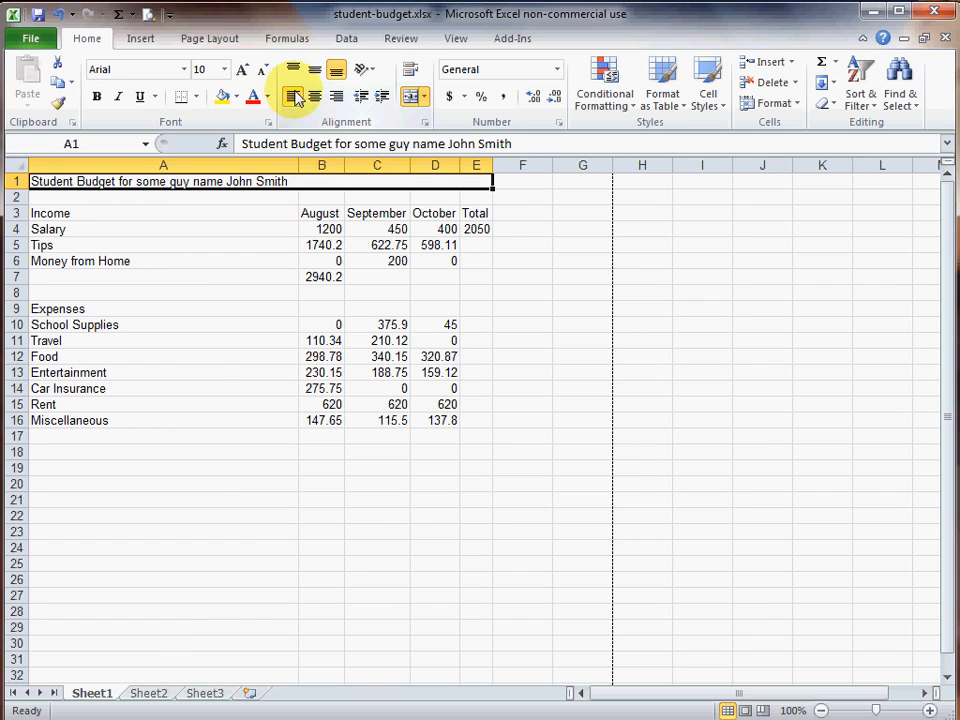
pyautogui.click(335, 96)
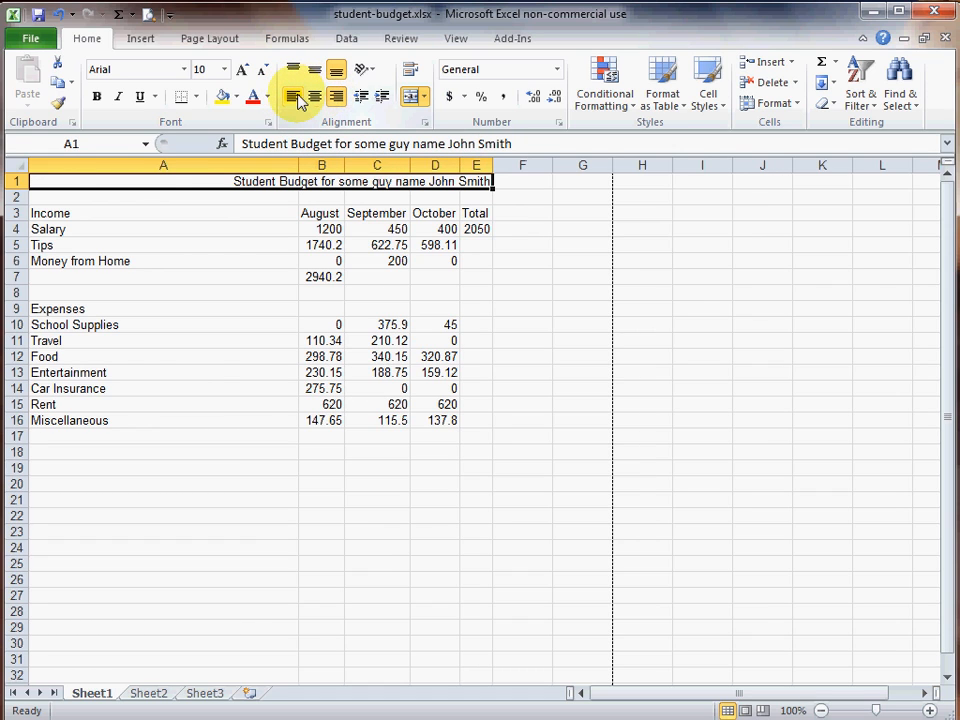
pyautogui.click(294, 97)
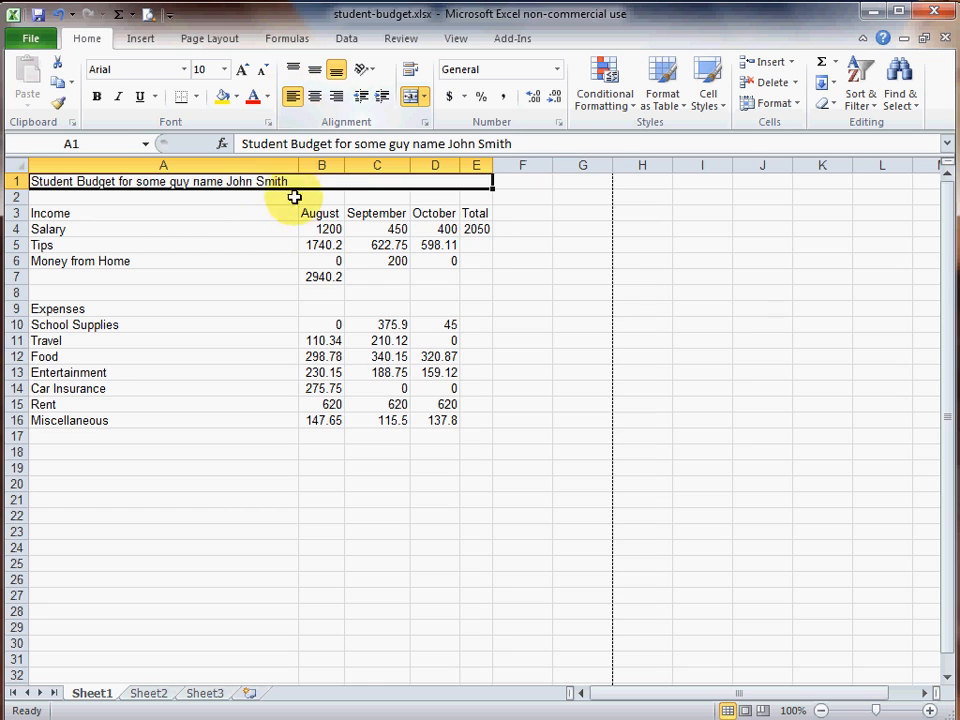
# - Autofit column A so that it just fits the row labels below the title
pyautogui.moveTo(298, 165); pyautogui.dragTo(298, 165)
pyautogui.doubleClick(298, 165)
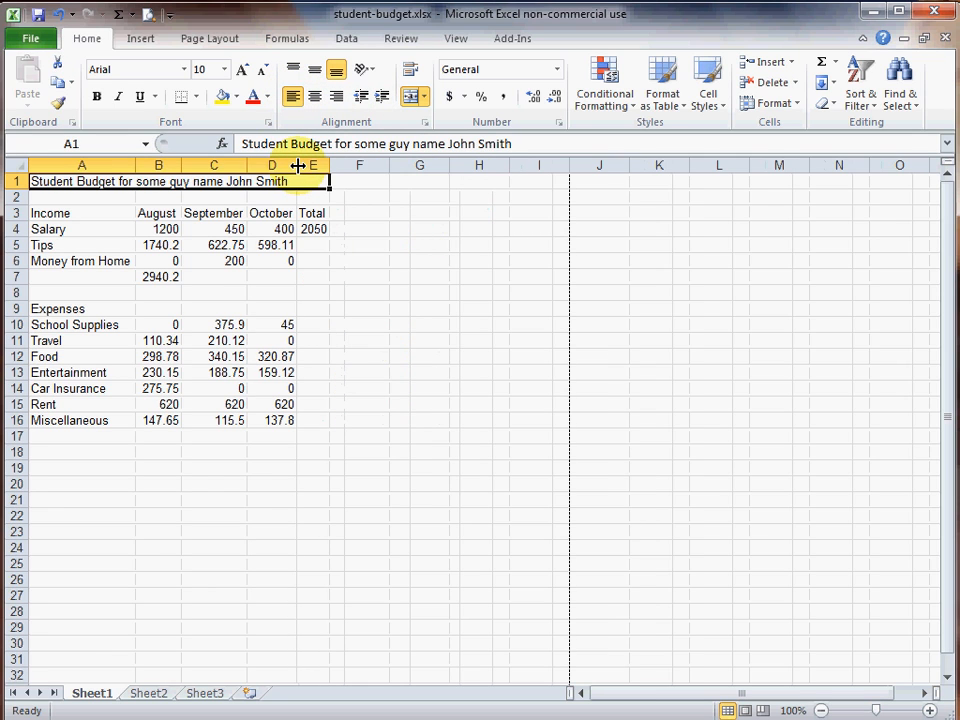
pyautogui.click(164, 225)
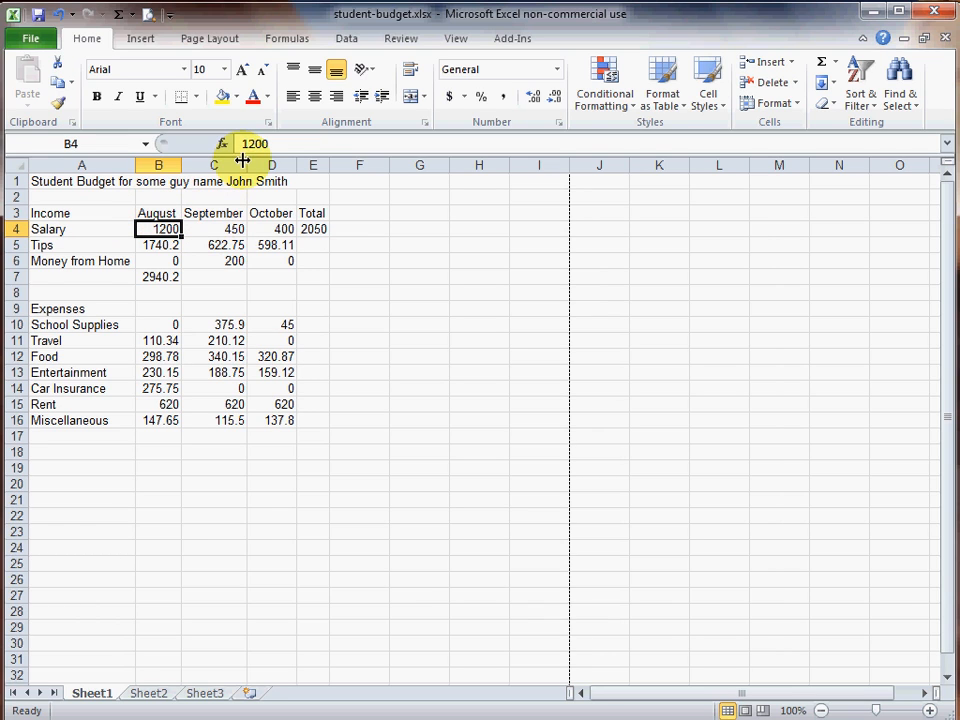
# - Narrow the September column C until its numbers no longer fit, widen it slightly, and autofit it to its contents
pyautogui.moveTo(247, 164)
pyautogui.mouseDown()
pyautogui.moveTo(281, 169)
pyautogui.moveTo(235, 171)
pyautogui.mouseUp()
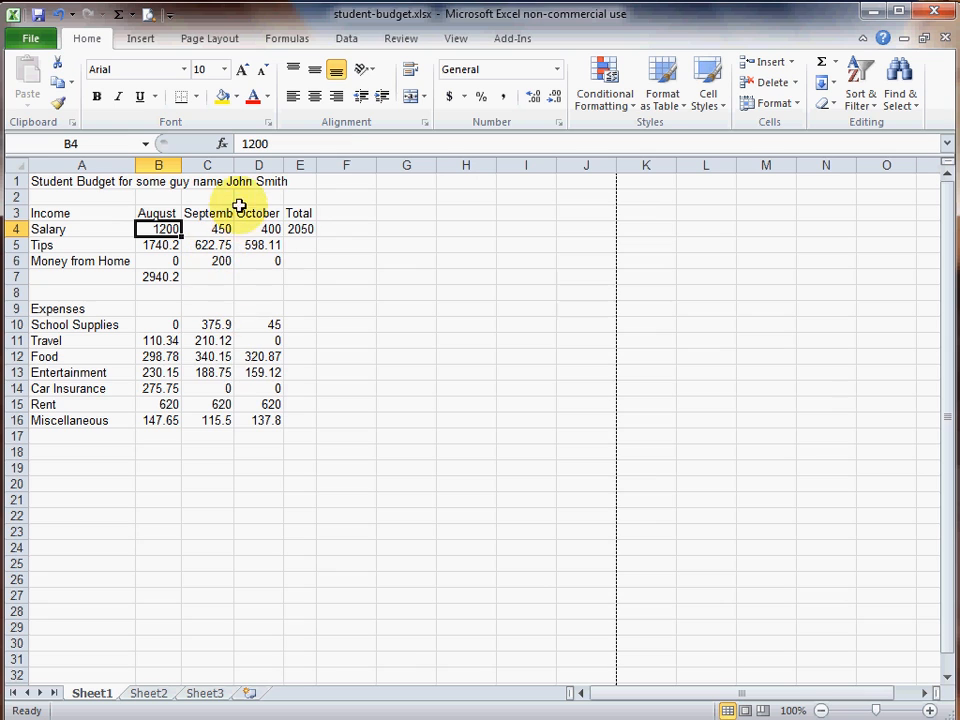
pyautogui.moveTo(234, 161); pyautogui.dragTo(199, 163)
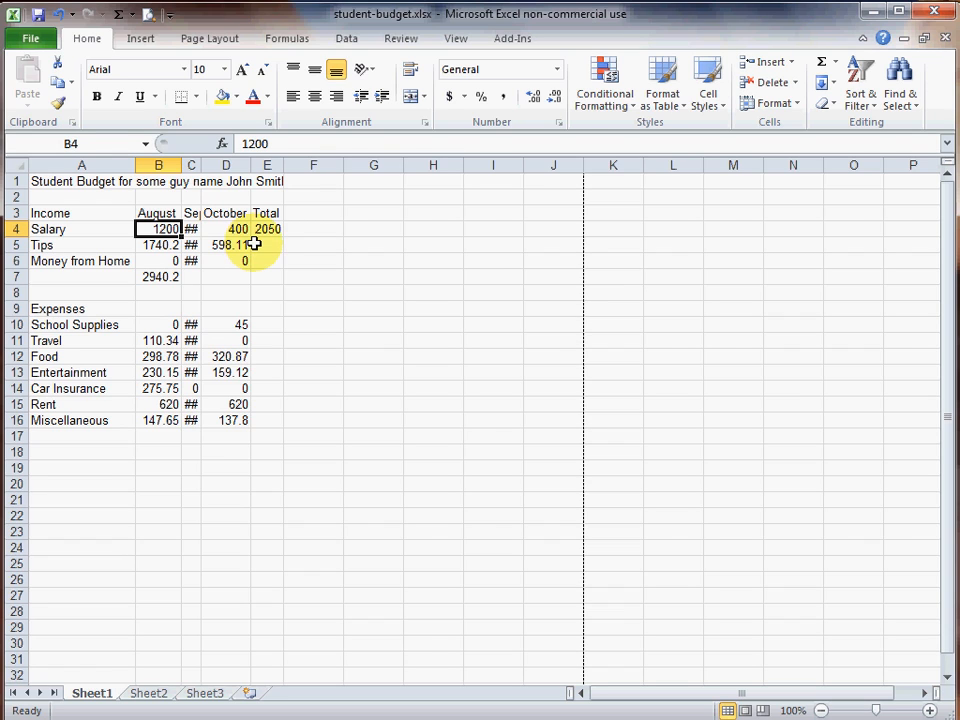
pyautogui.click(382, 289)
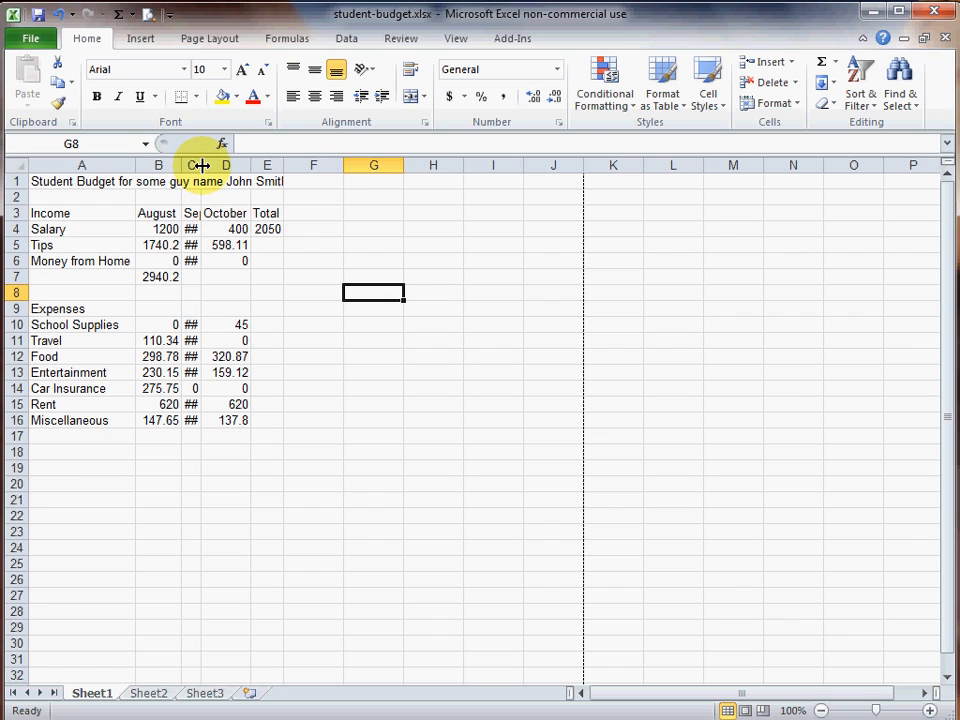
pyautogui.moveTo(201, 165); pyautogui.dragTo(211, 165)
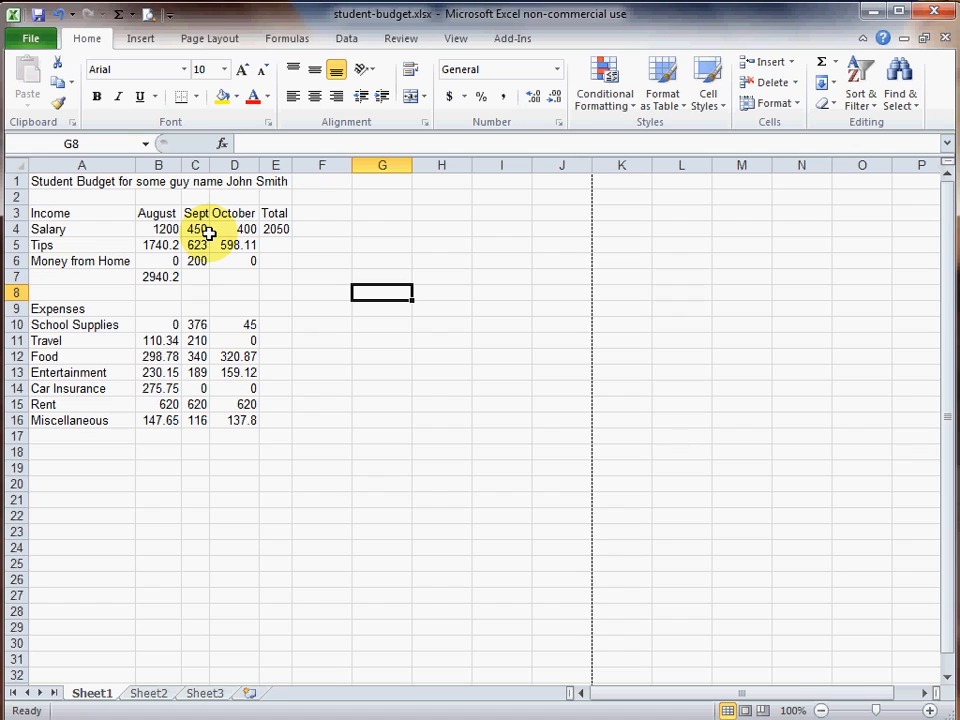
pyautogui.doubleClick(210, 160)
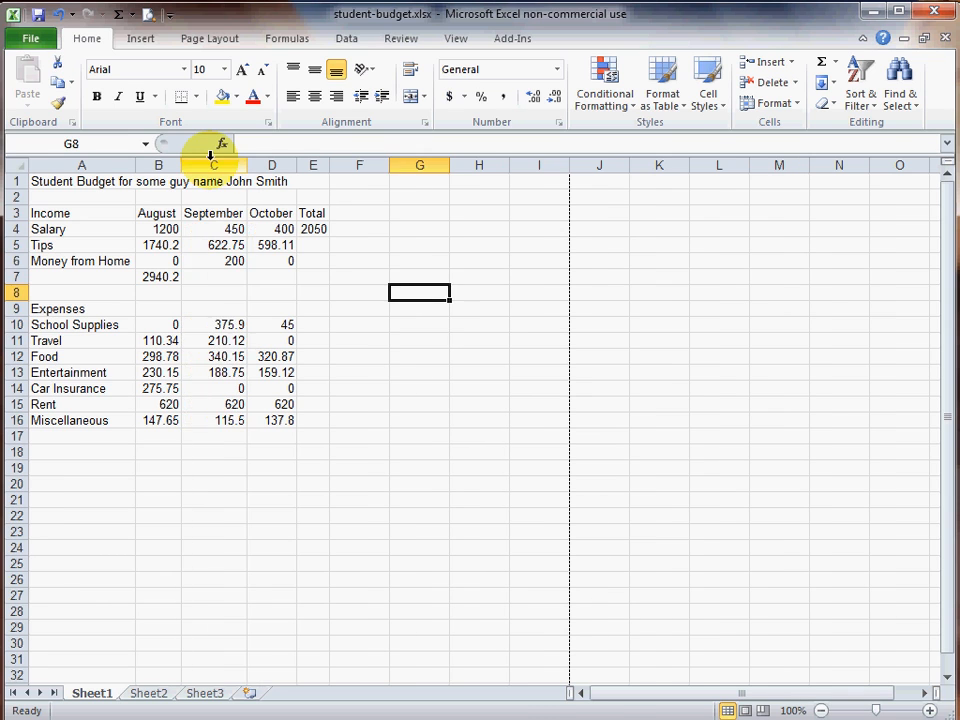
pyautogui.click(214, 163)
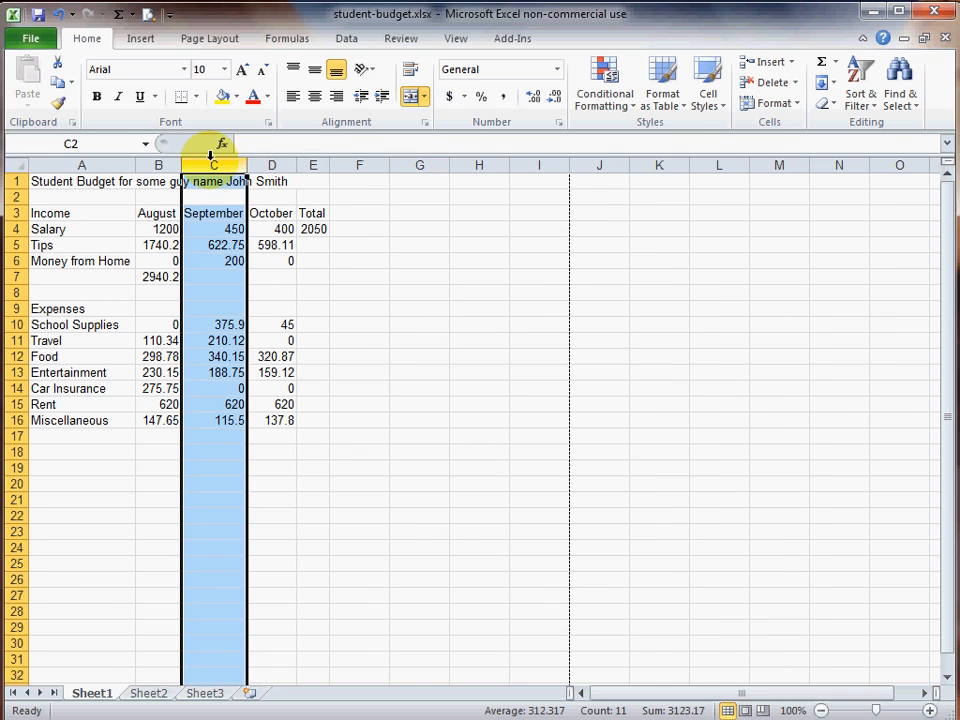
# - Shrink column C in three stages to compare how the Tips value in C5 is displayed, and autofit the column again
pyautogui.click(216, 213)
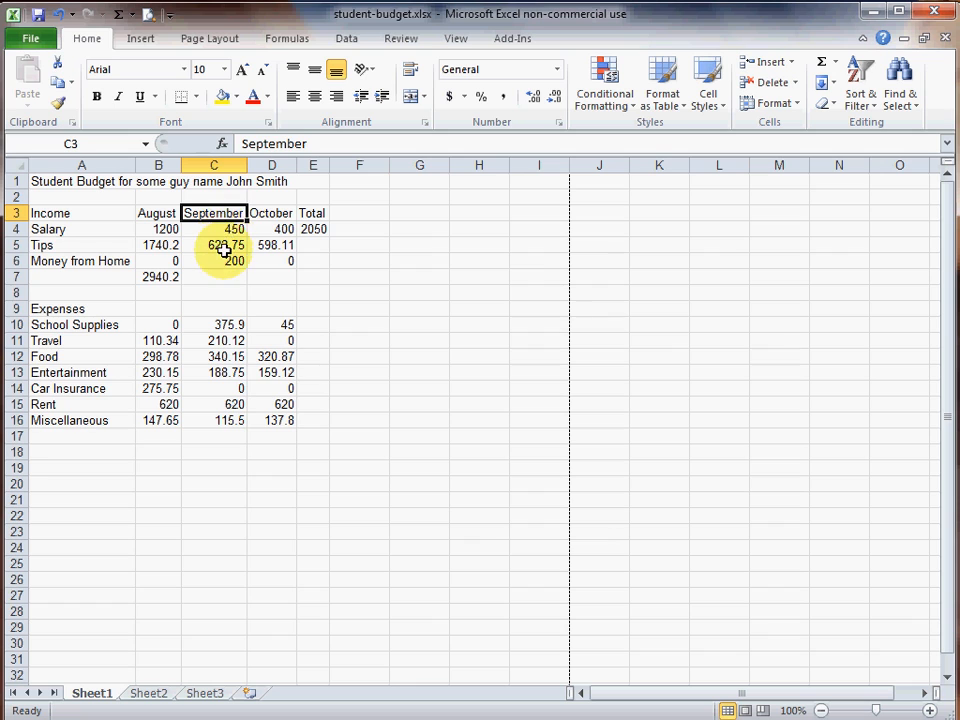
pyautogui.click(222, 246)
pyautogui.moveTo(247, 163); pyautogui.dragTo(224, 163)
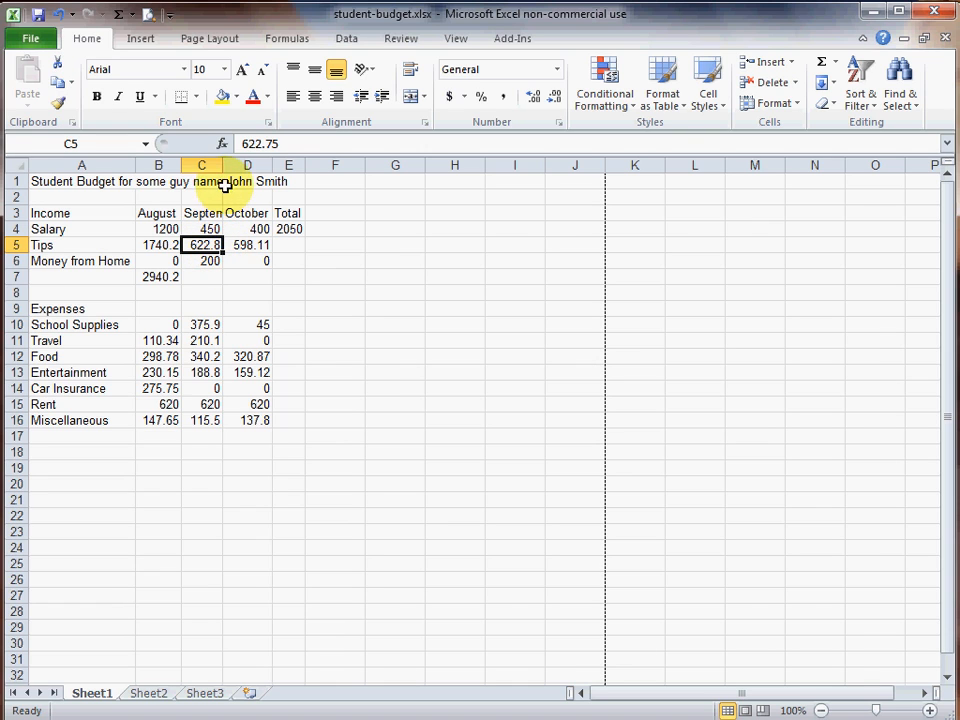
pyautogui.moveTo(224, 163); pyautogui.dragTo(218, 163)
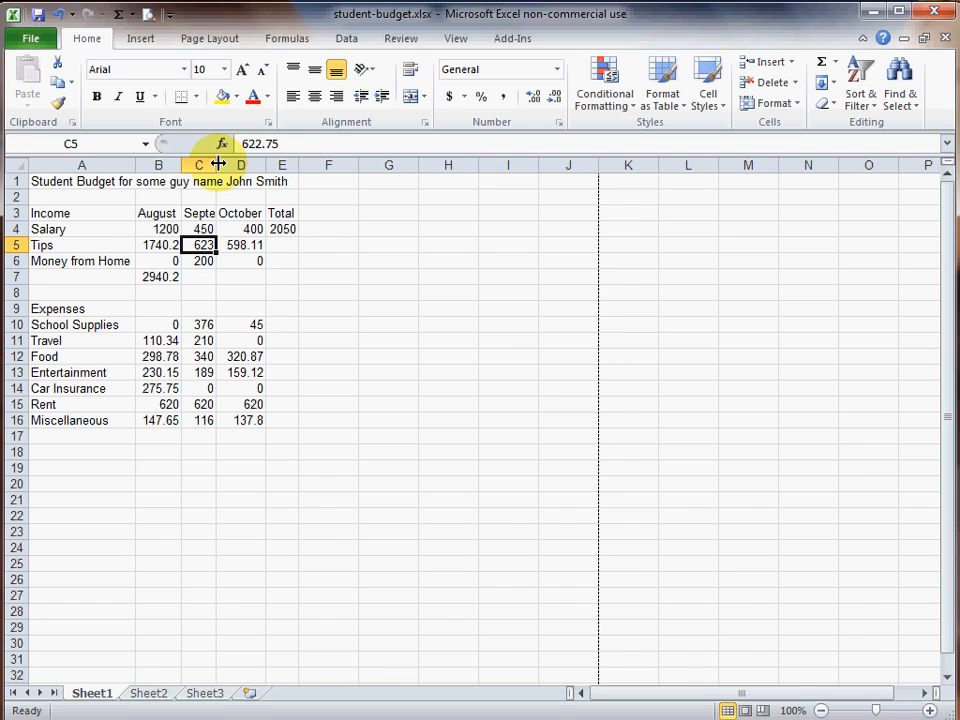
pyautogui.moveTo(218, 163); pyautogui.dragTo(197, 161)
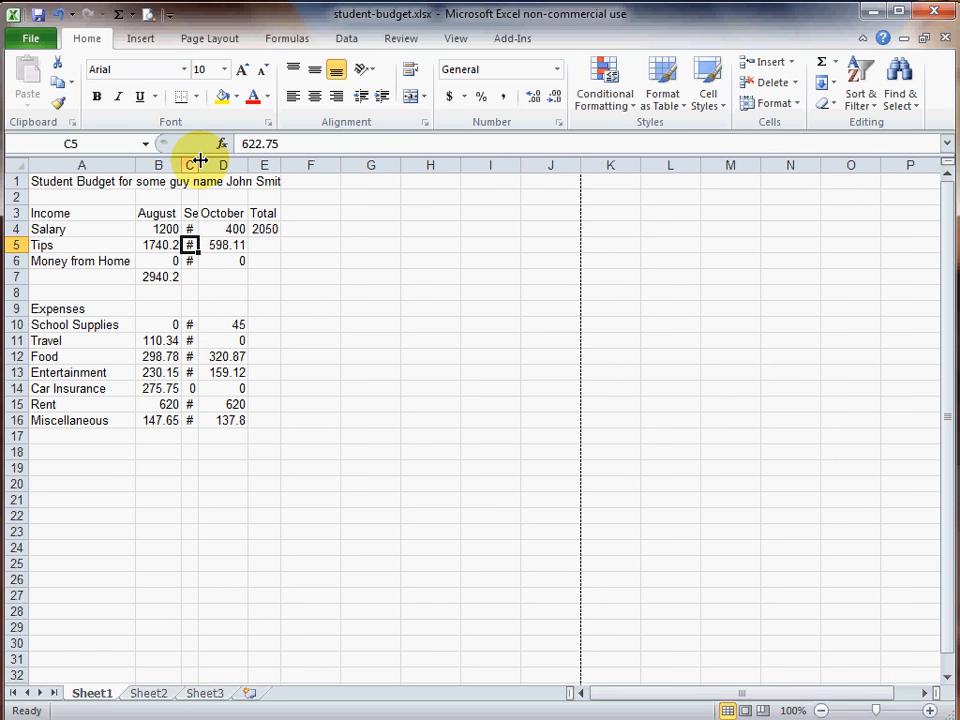
pyautogui.doubleClick(200, 161)
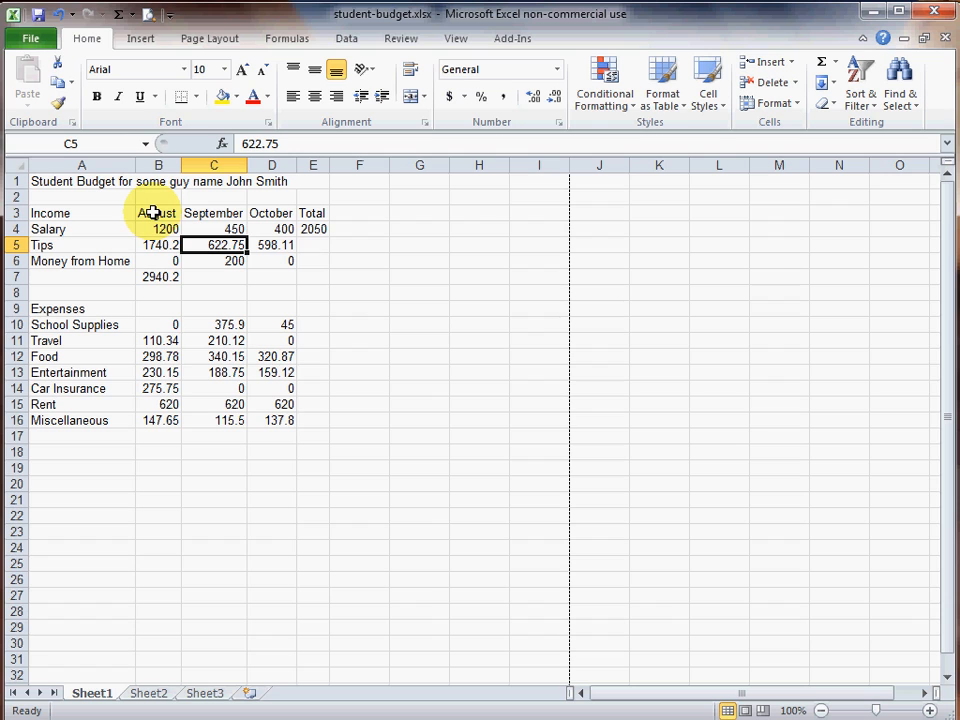
# - Make the whole header row 3, with Income, the month names and Total, bold
pyautogui.moveTo(153, 213); pyautogui.dragTo(322, 212)
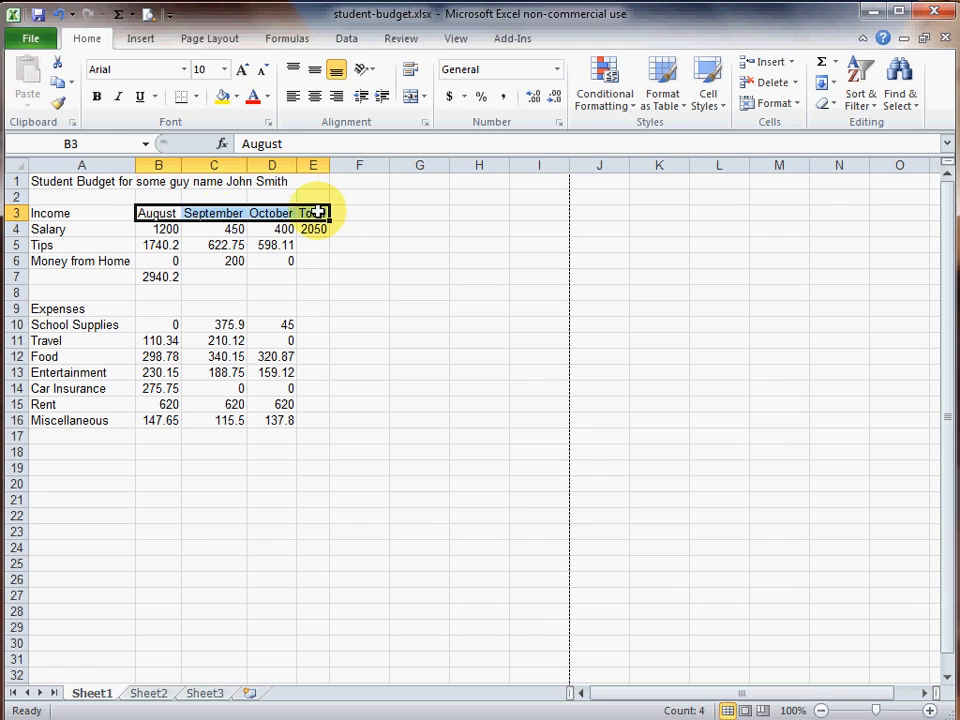
pyautogui.click(15, 213)
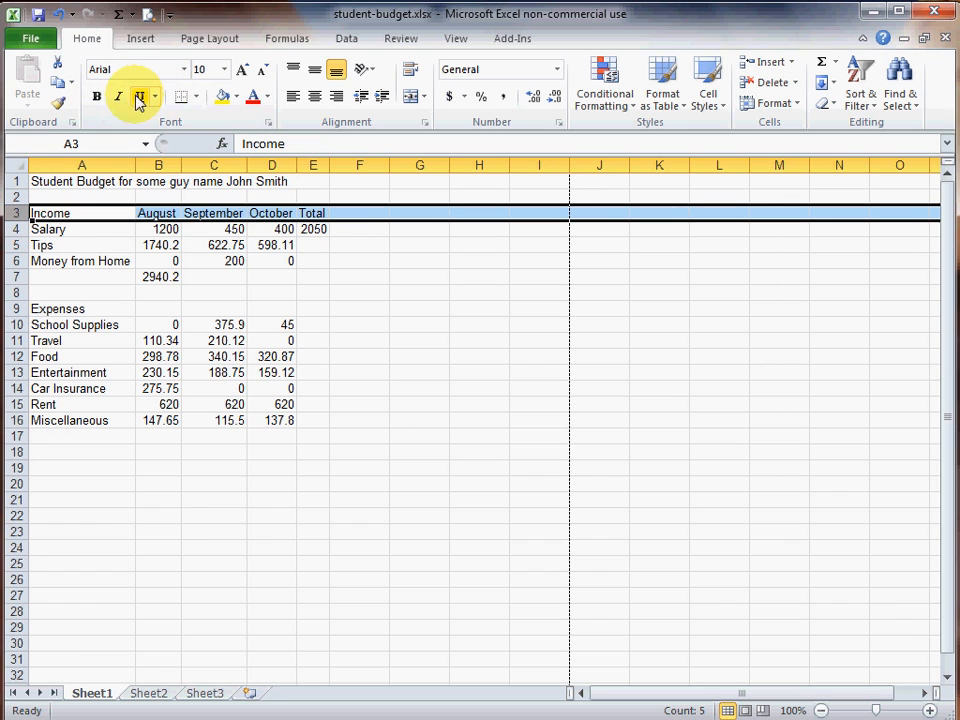
pyautogui.click(96, 96)
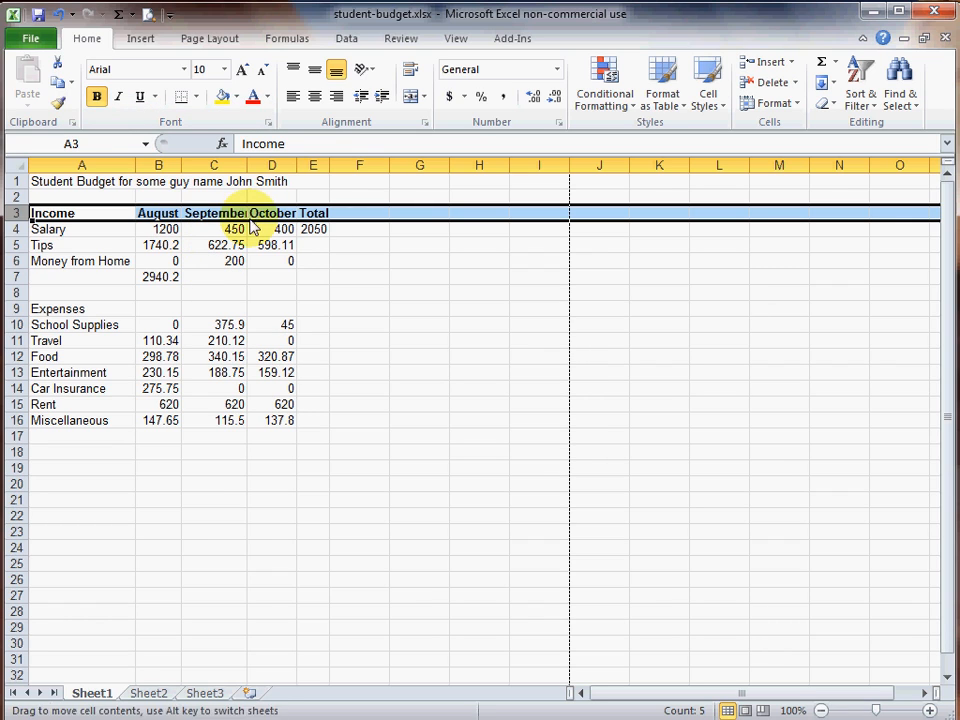
pyautogui.click(256, 216)
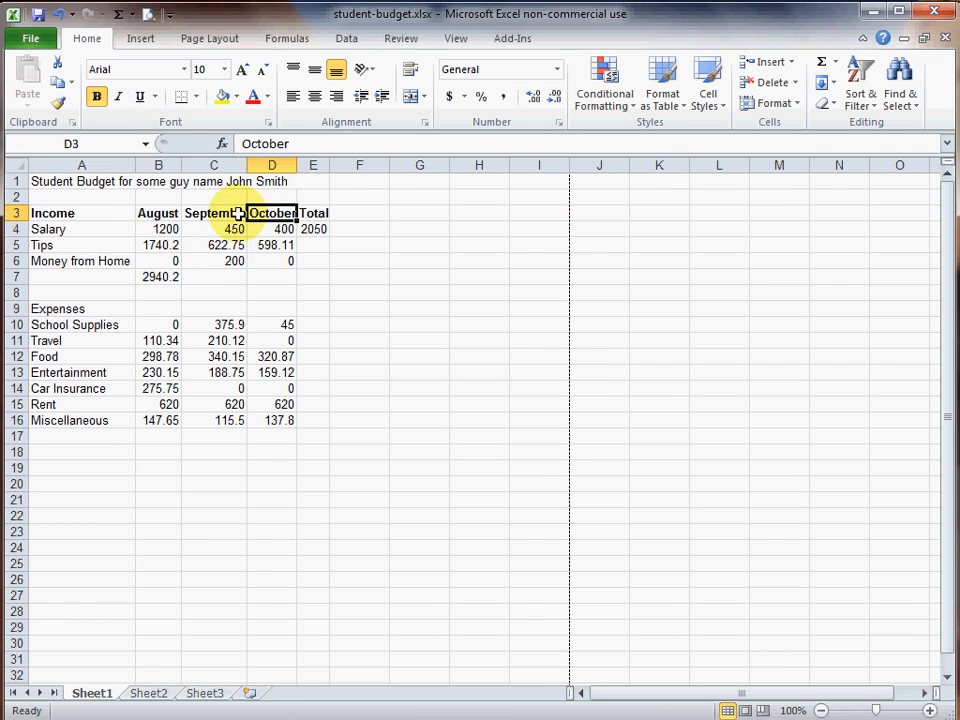
pyautogui.click(236, 211)
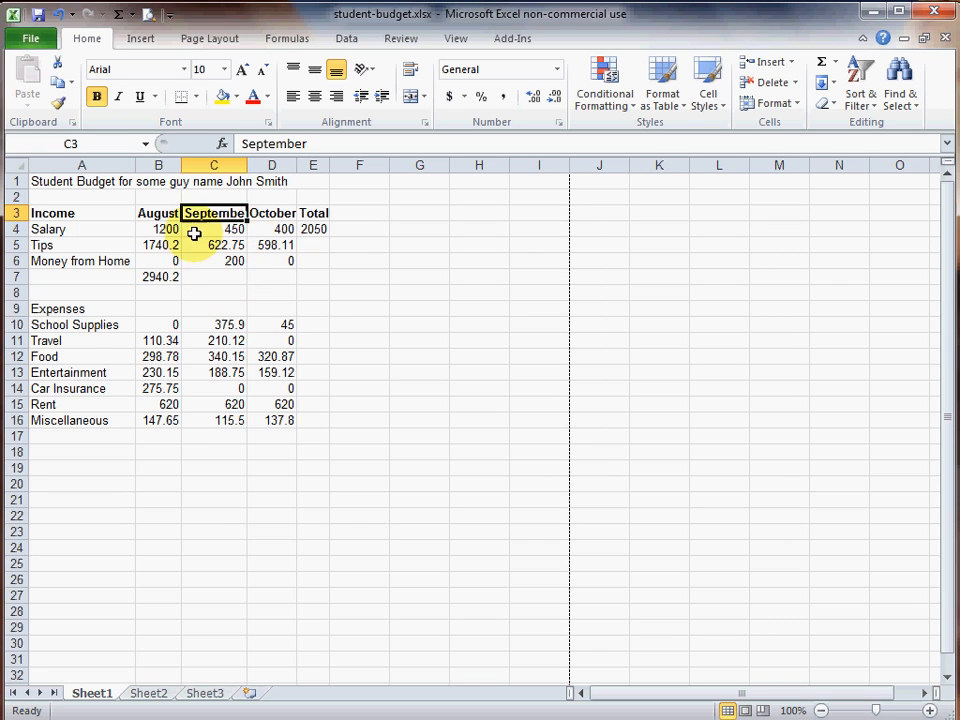
# - Autofit all columns of the worksheet at once to fit the bold headers
pyautogui.click(20, 162)
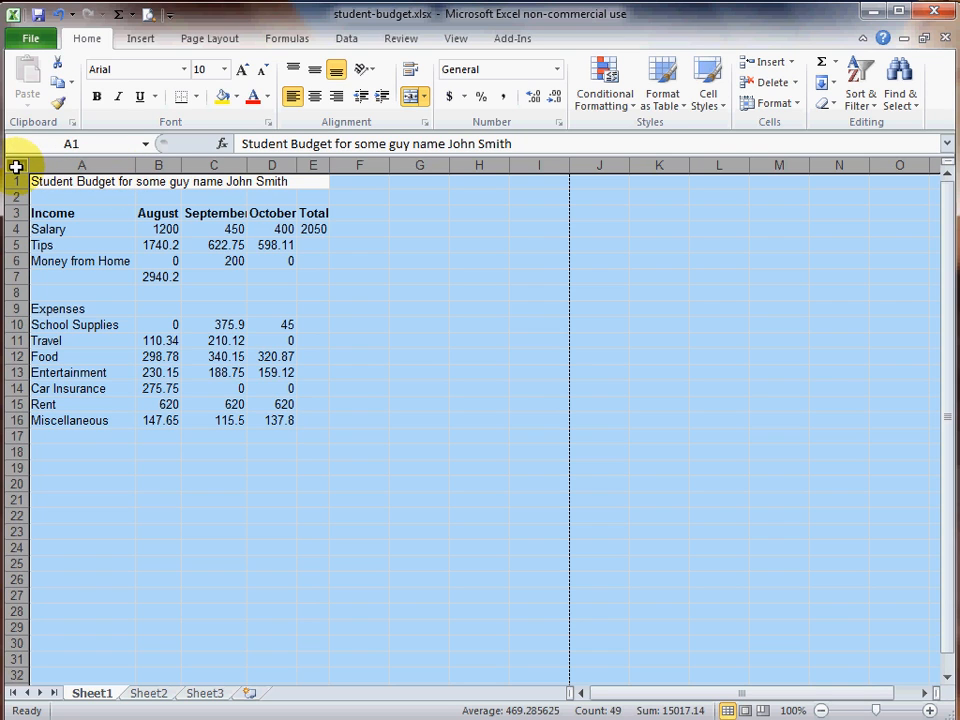
pyautogui.doubleClick(136, 165)
pyautogui.click(242, 309)
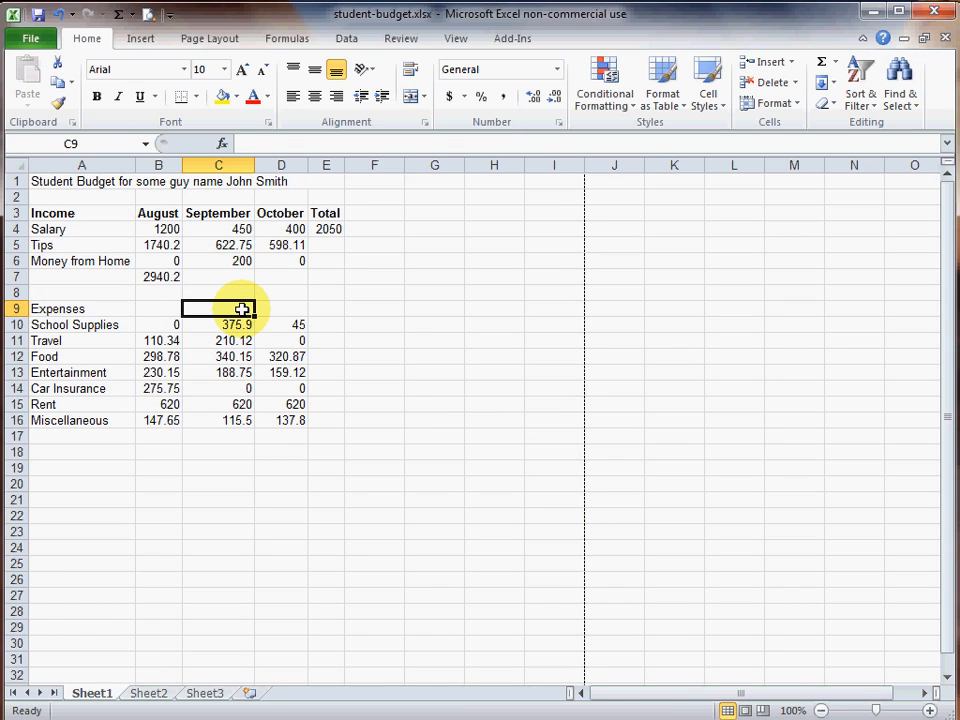
# - Make the merged title in A1:E1 bold and red, try font size 12, and reduce it to 11
pyautogui.click(113, 182)
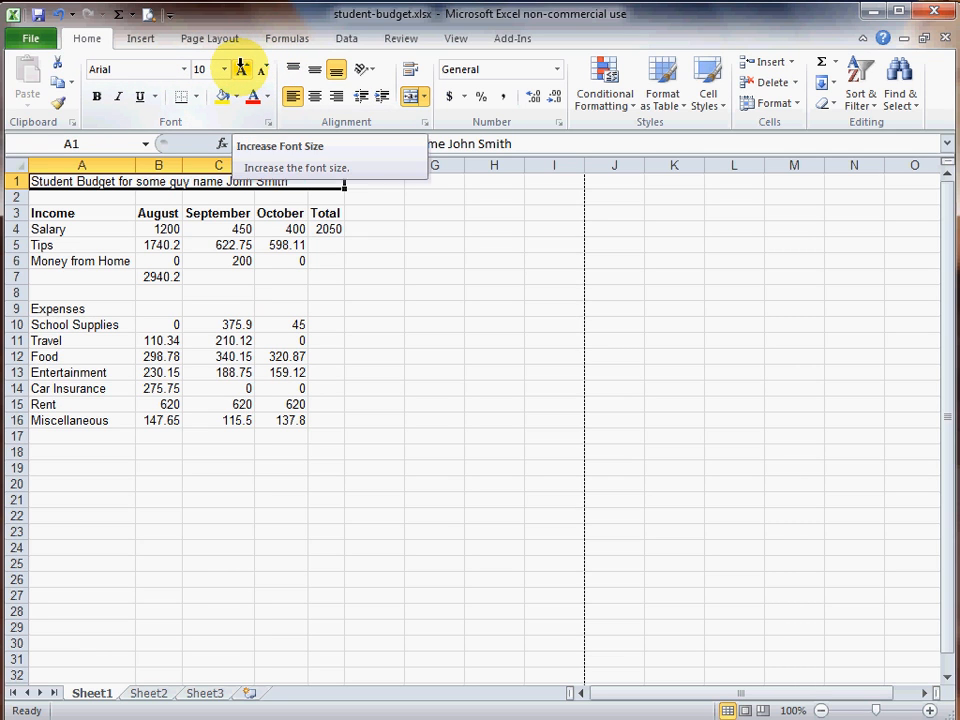
pyautogui.click(241, 67)
pyautogui.click(241, 66)
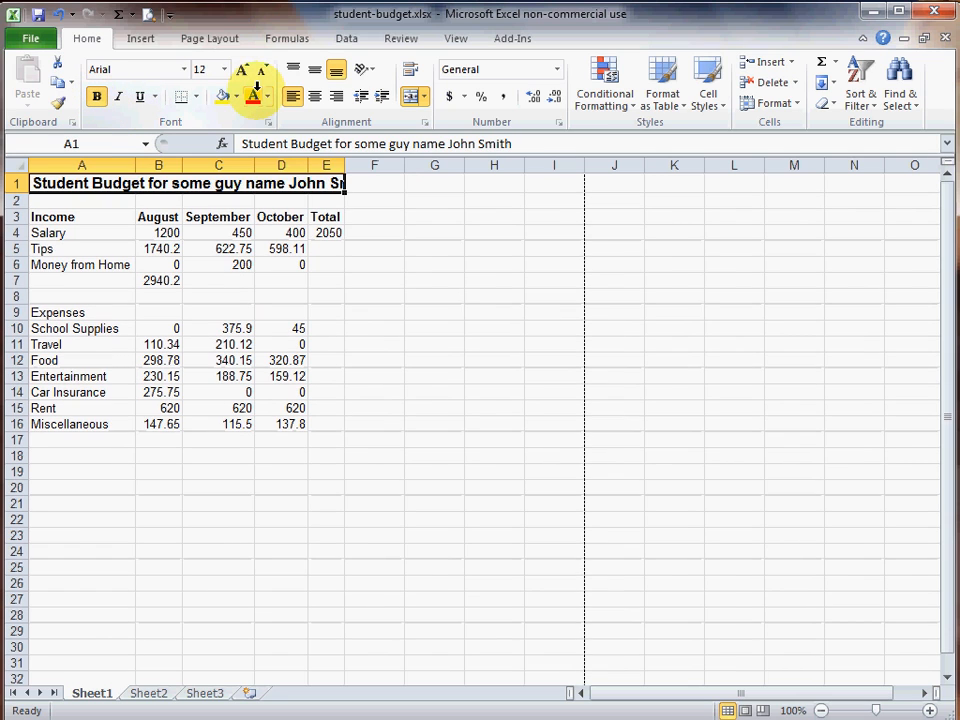
pyautogui.click(253, 96)
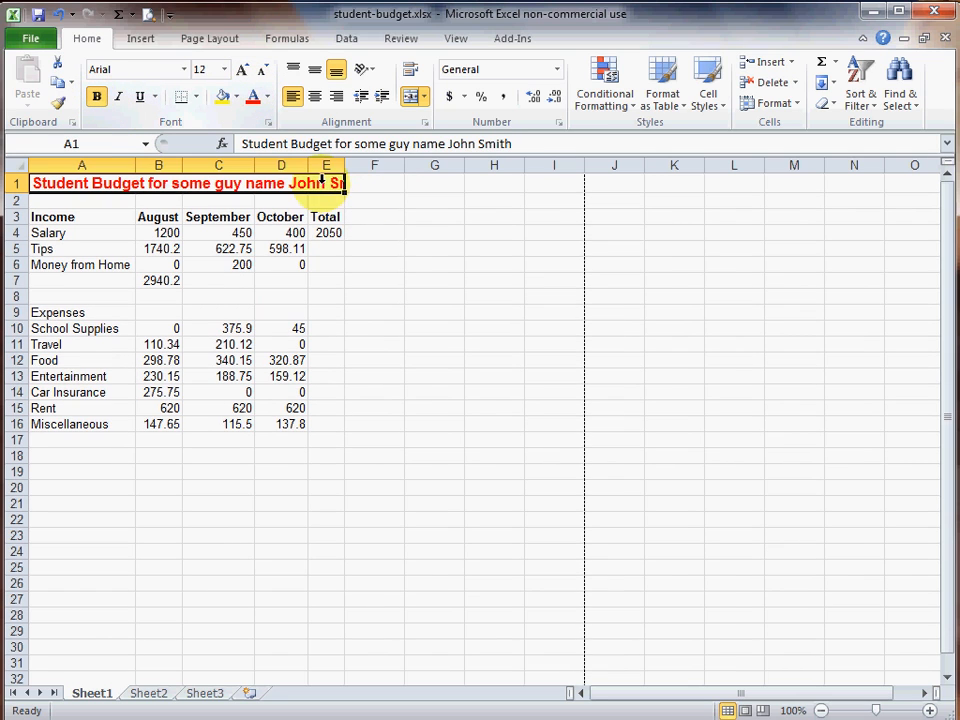
pyautogui.click(371, 183)
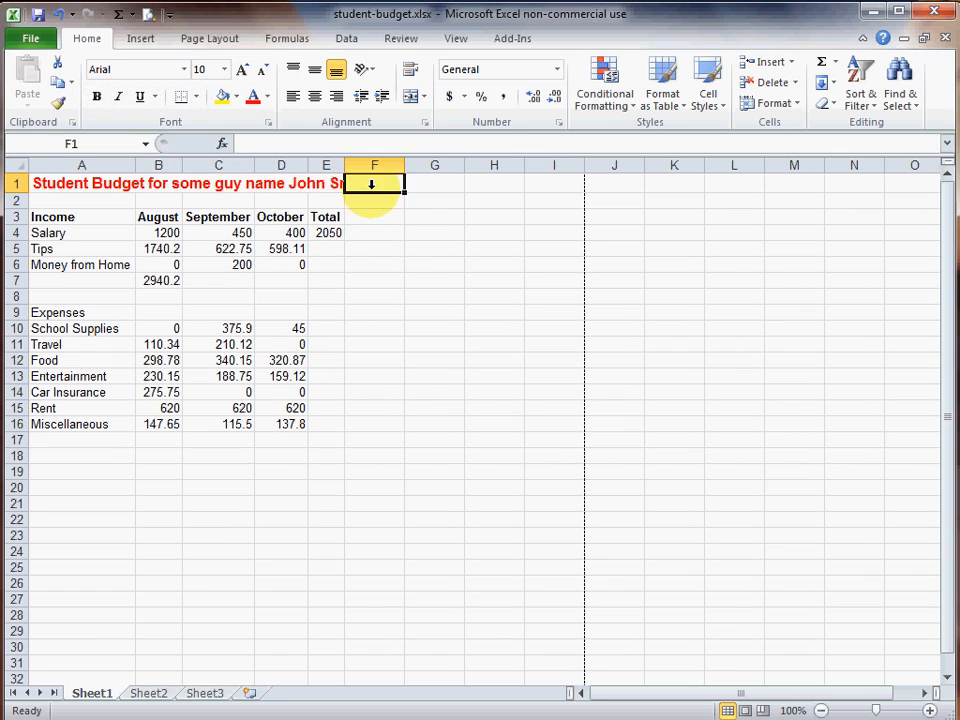
pyautogui.click(237, 183)
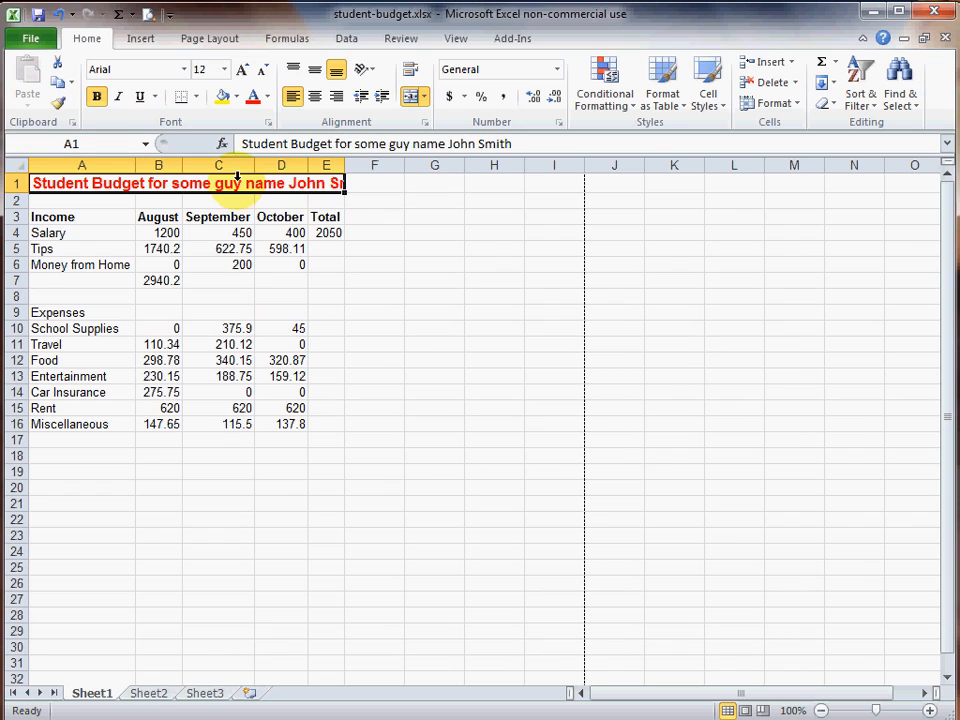
pyautogui.click(261, 69)
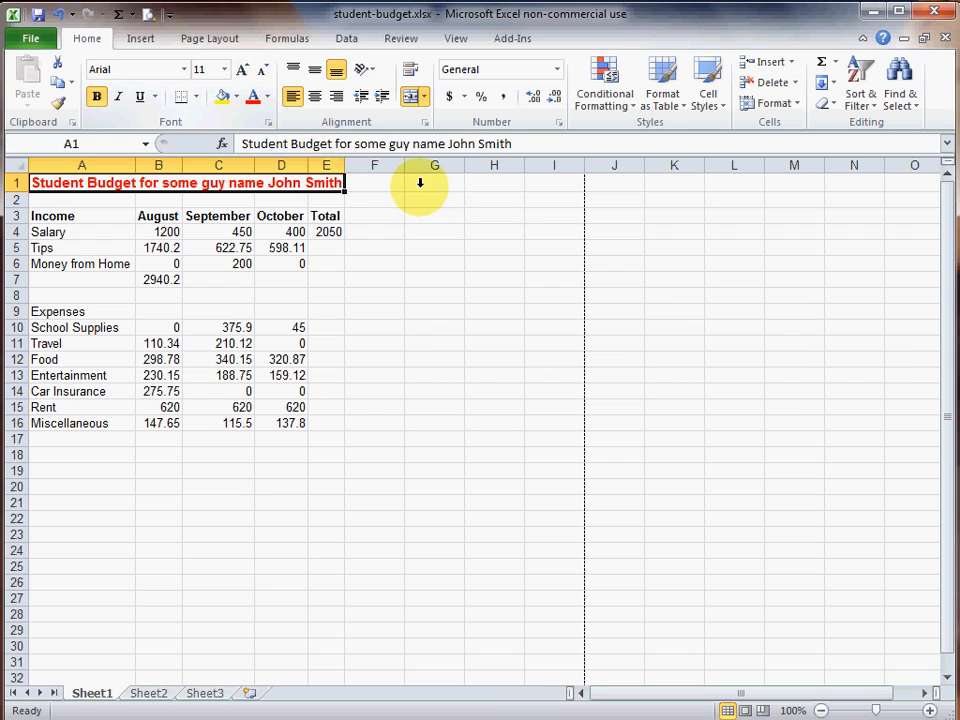
pyautogui.click(335, 230)
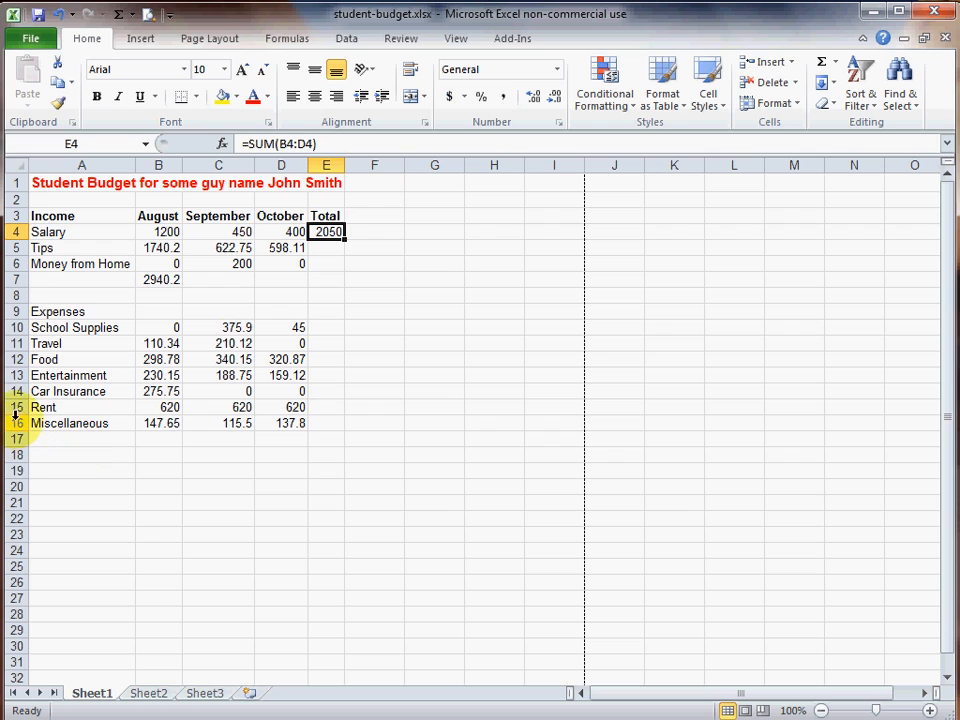
# - Make the Expenses heading in A9 bold
pyautogui.click(16, 311)
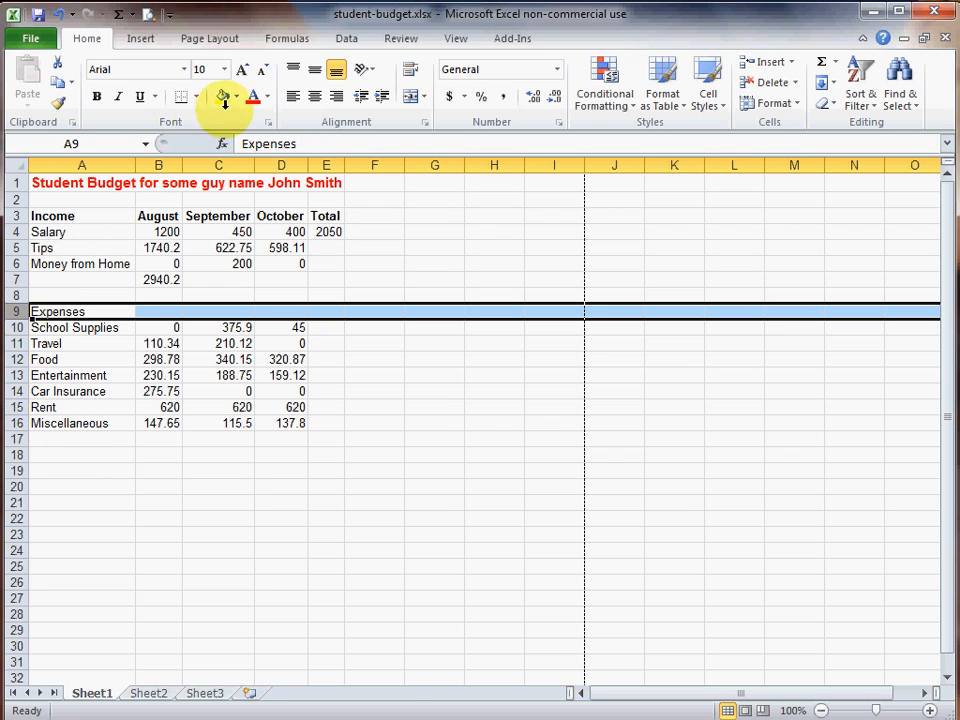
pyautogui.click(80, 308)
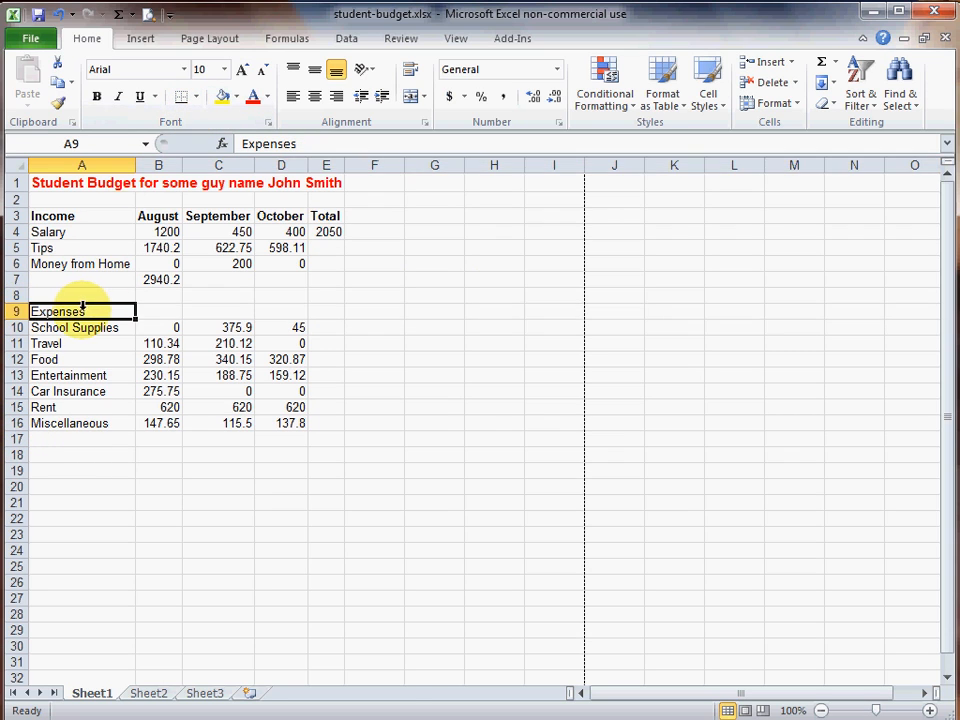
pyautogui.click(96, 96)
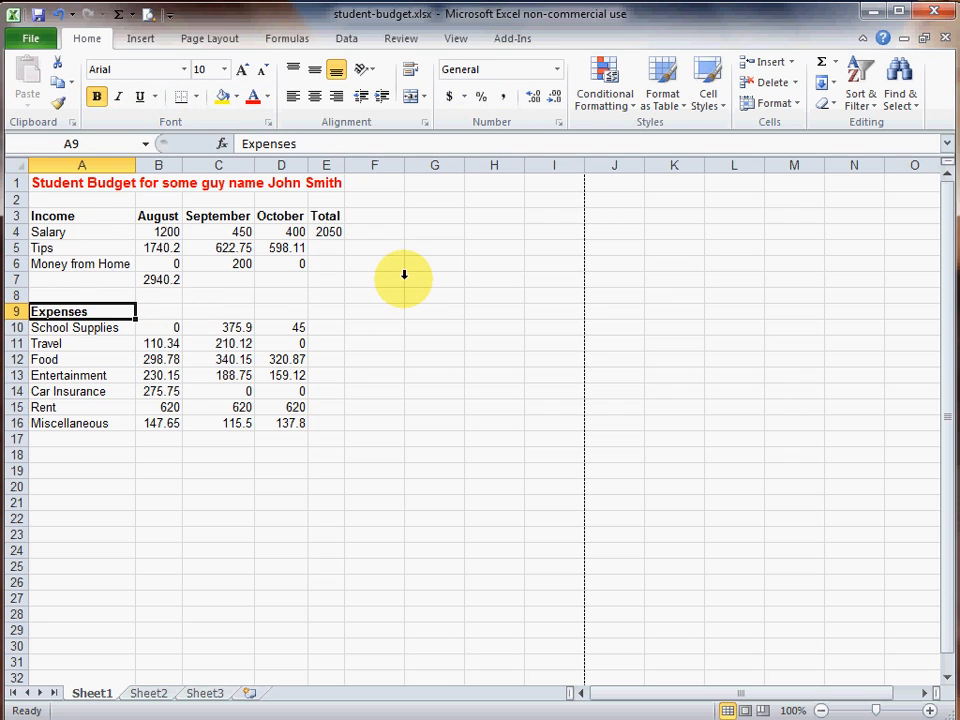
# - Try a dark blue background fill on the Money from Home cell A6 through its cell format settings, and undo it
pyautogui.click(68, 262)
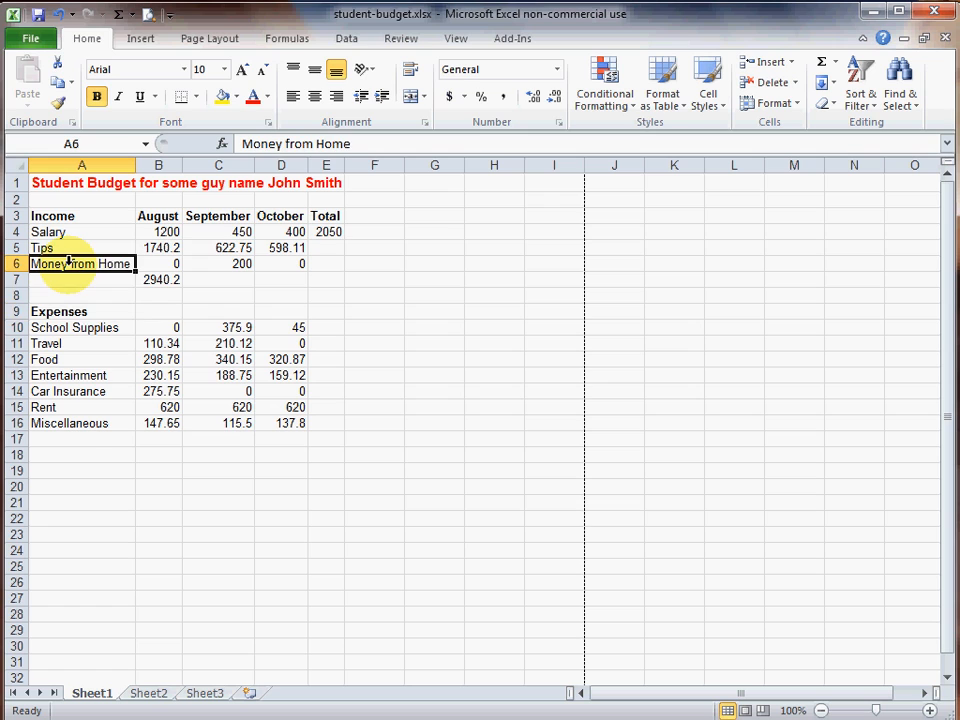
pyautogui.rightClick(68, 262)
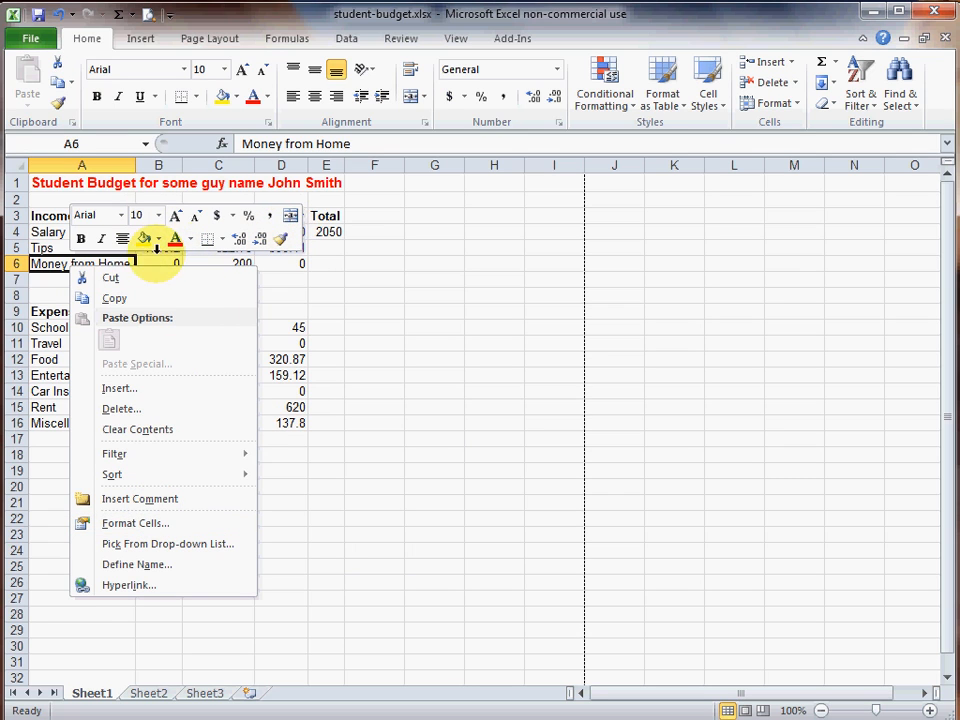
pyautogui.click(129, 521)
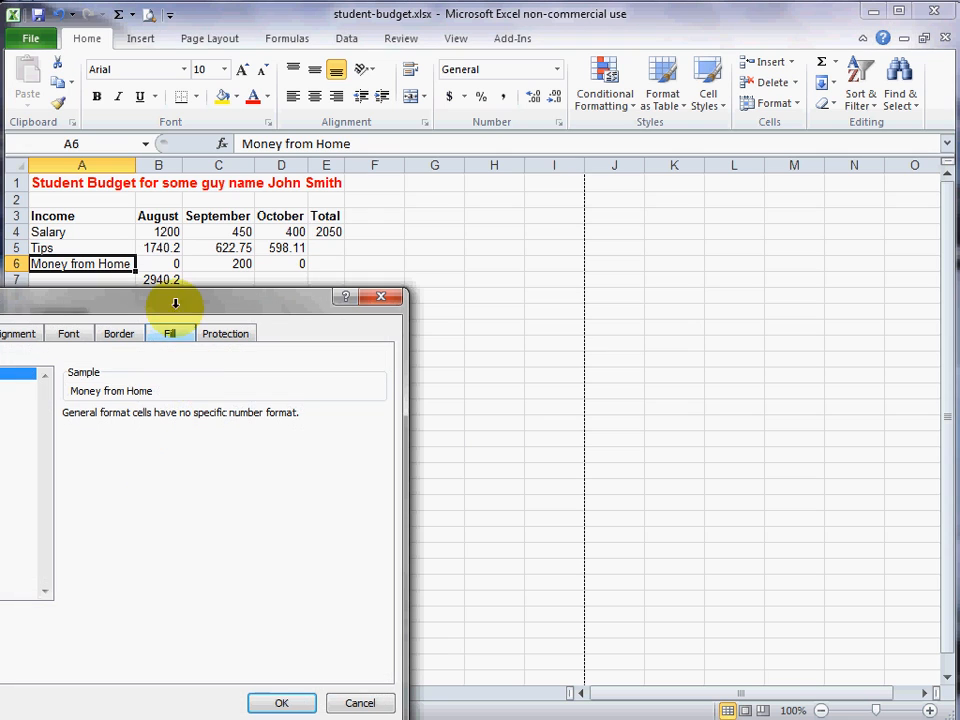
pyautogui.moveTo(173, 297); pyautogui.dragTo(383, 214)
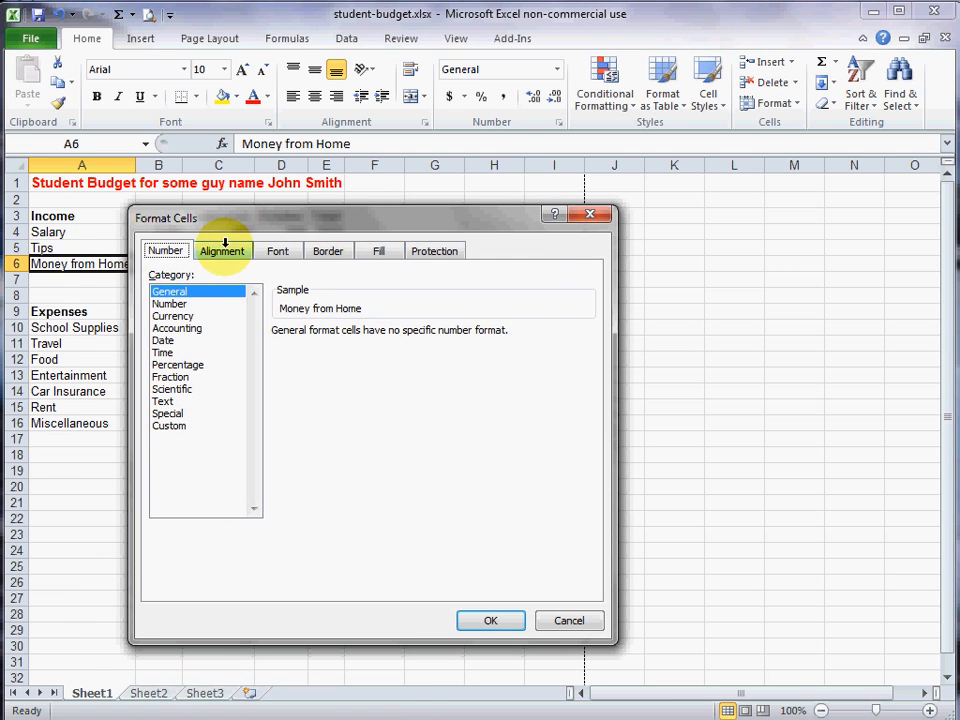
pyautogui.click(222, 244)
pyautogui.click(280, 249)
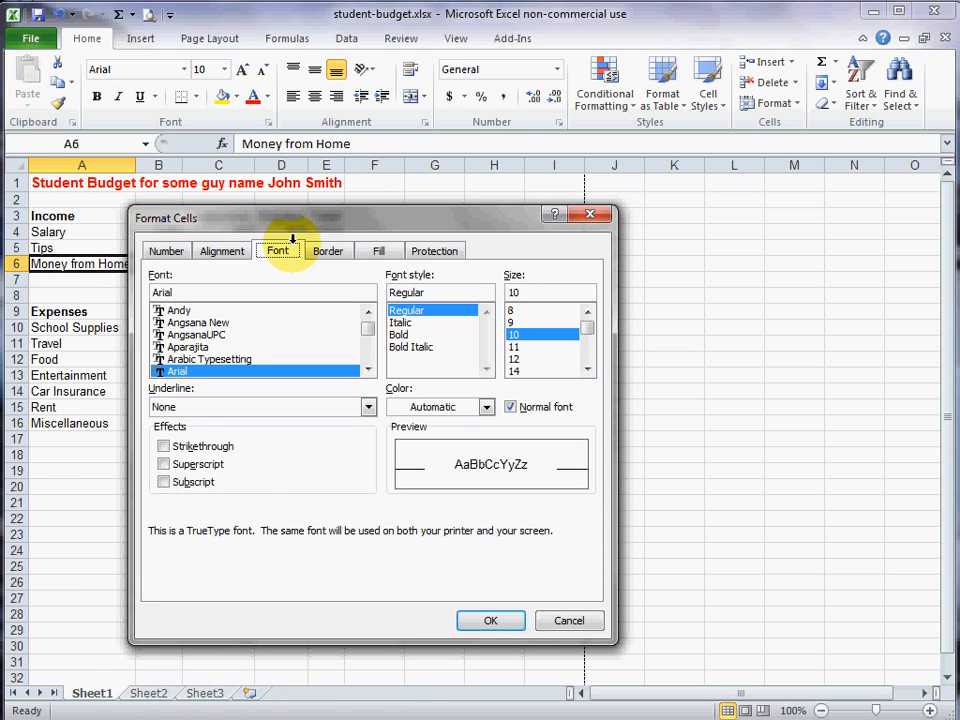
pyautogui.click(318, 246)
pyautogui.click(378, 246)
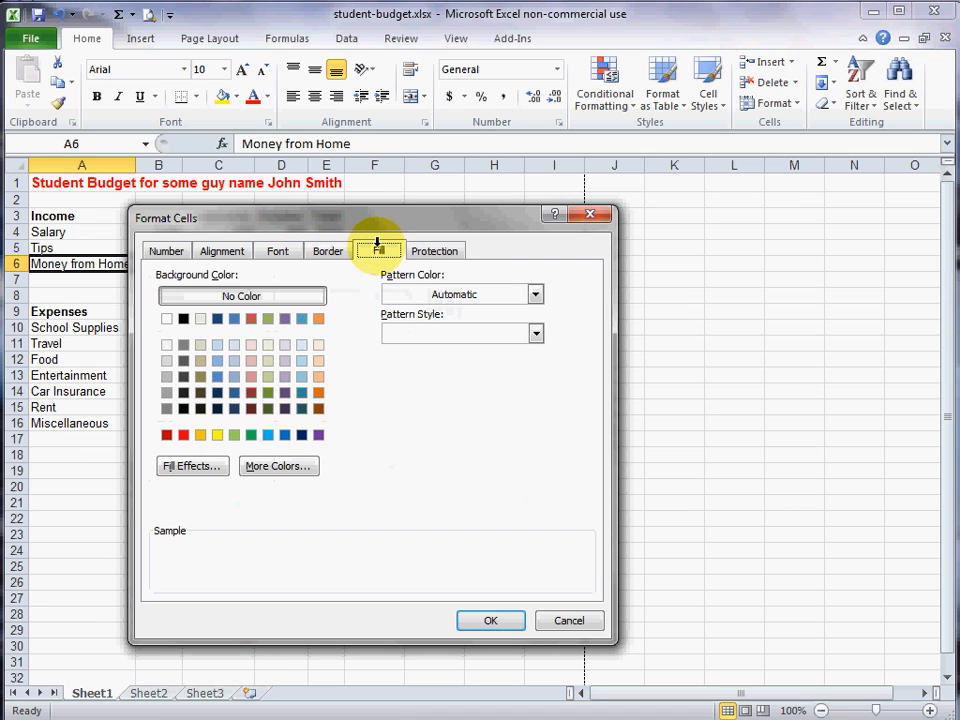
pyautogui.click(234, 392)
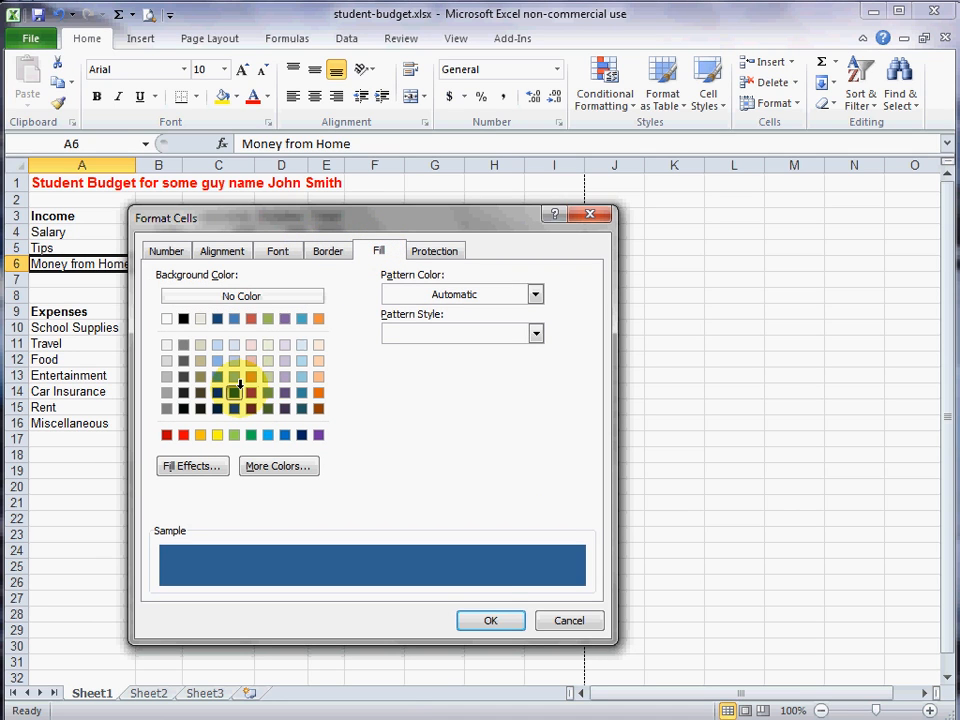
pyautogui.click(491, 620)
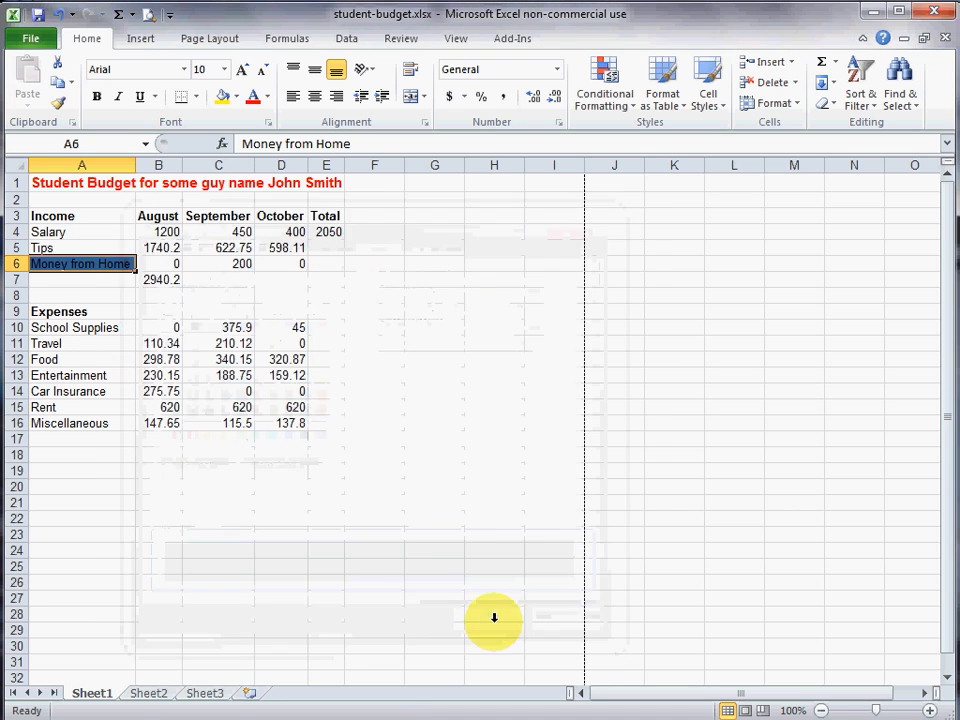
pyautogui.click(280, 423)
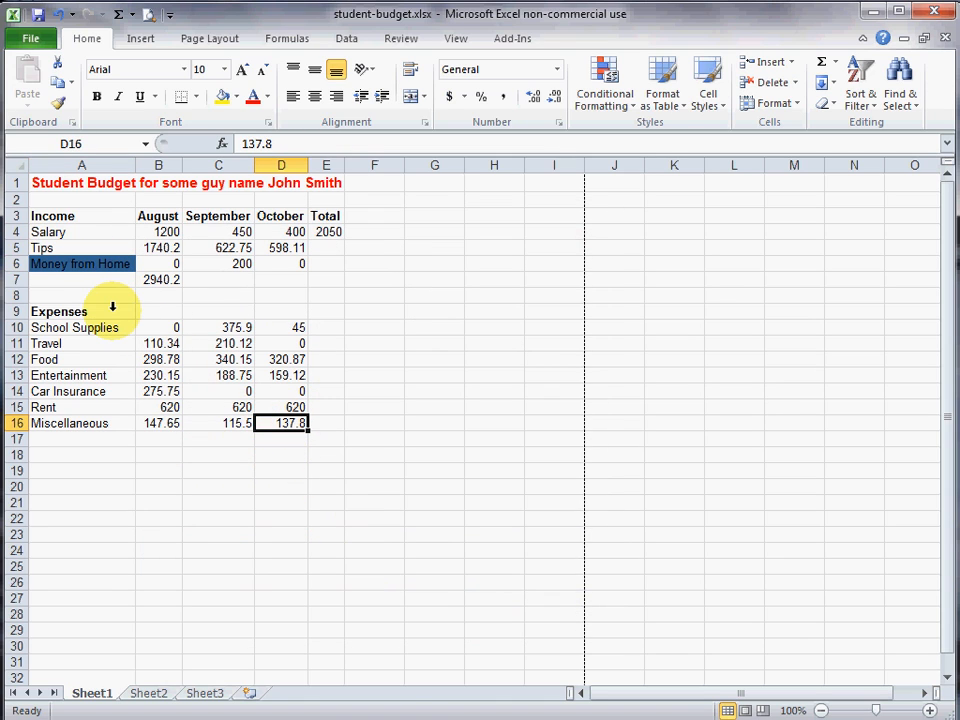
pyautogui.hotkey('ctrl', 'z')
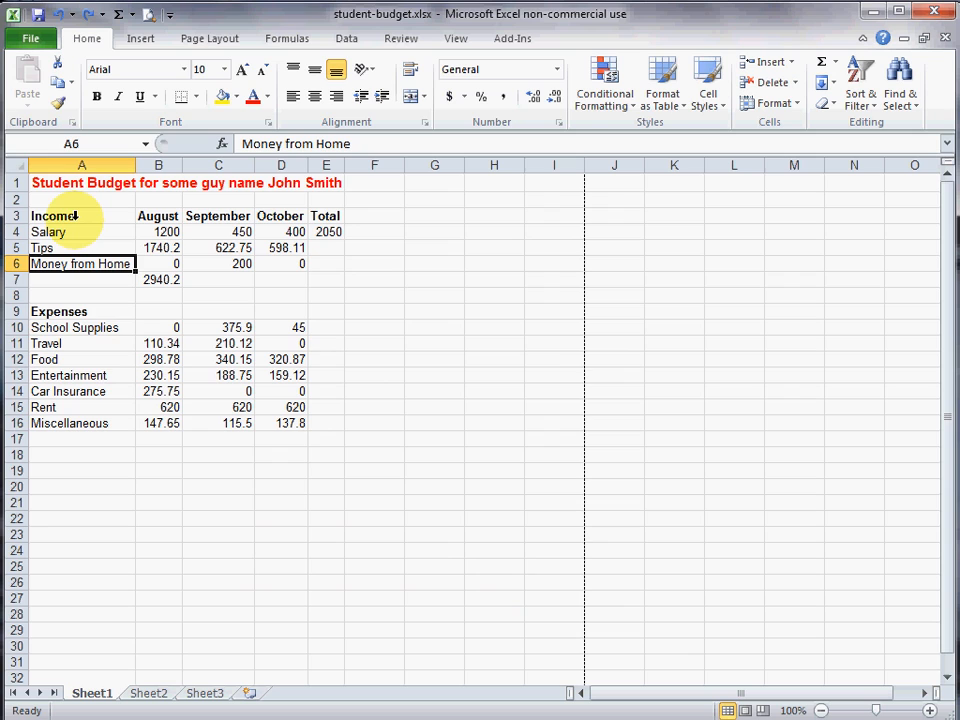
# - Add a bottom double border beneath the header cells A3:E3, from Income to Total
pyautogui.moveTo(75, 215); pyautogui.dragTo(329, 207)
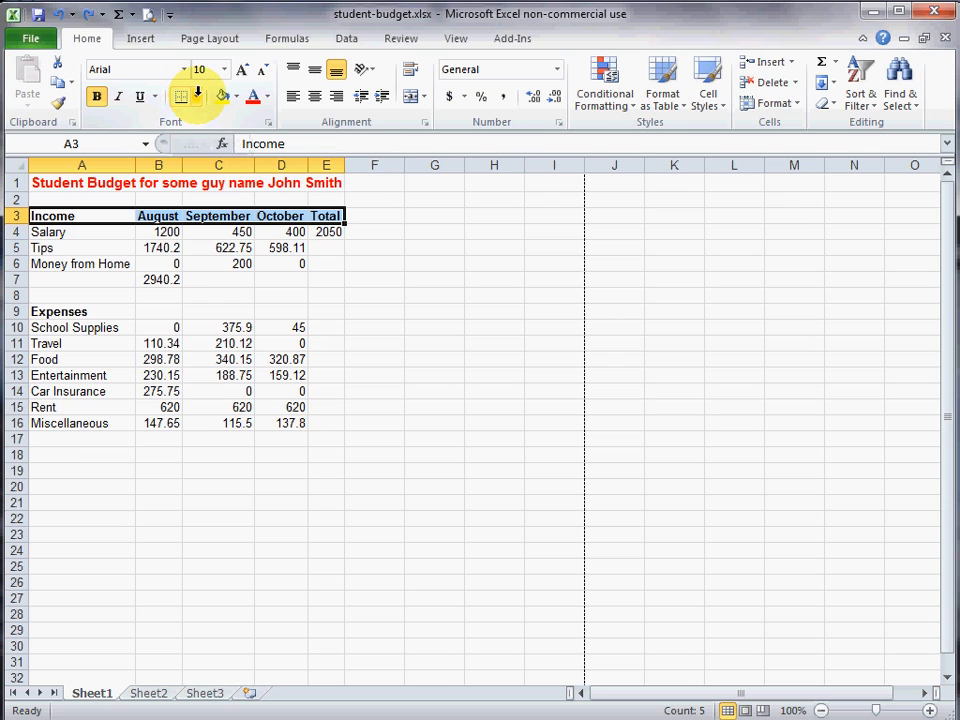
pyautogui.click(197, 94)
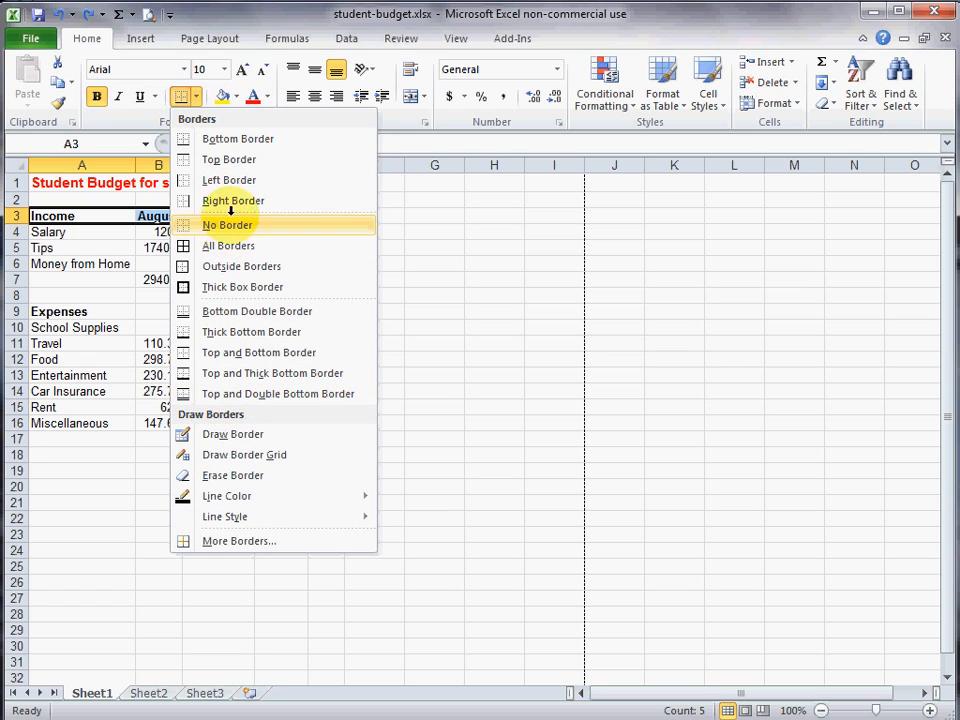
pyautogui.click(238, 310)
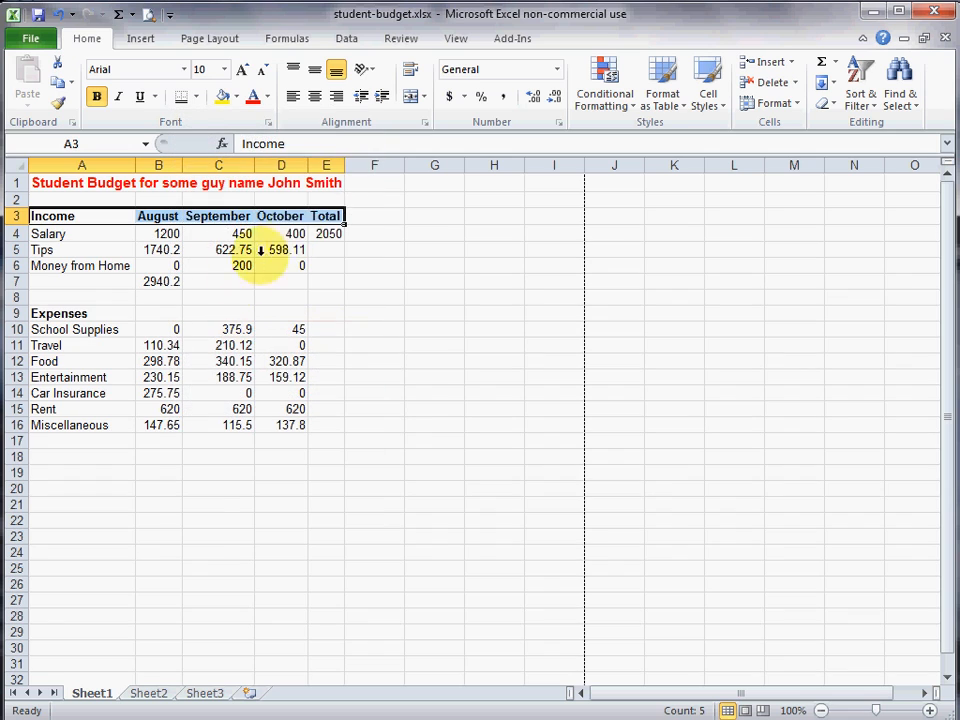
pyautogui.click(281, 233)
pyautogui.click(378, 251)
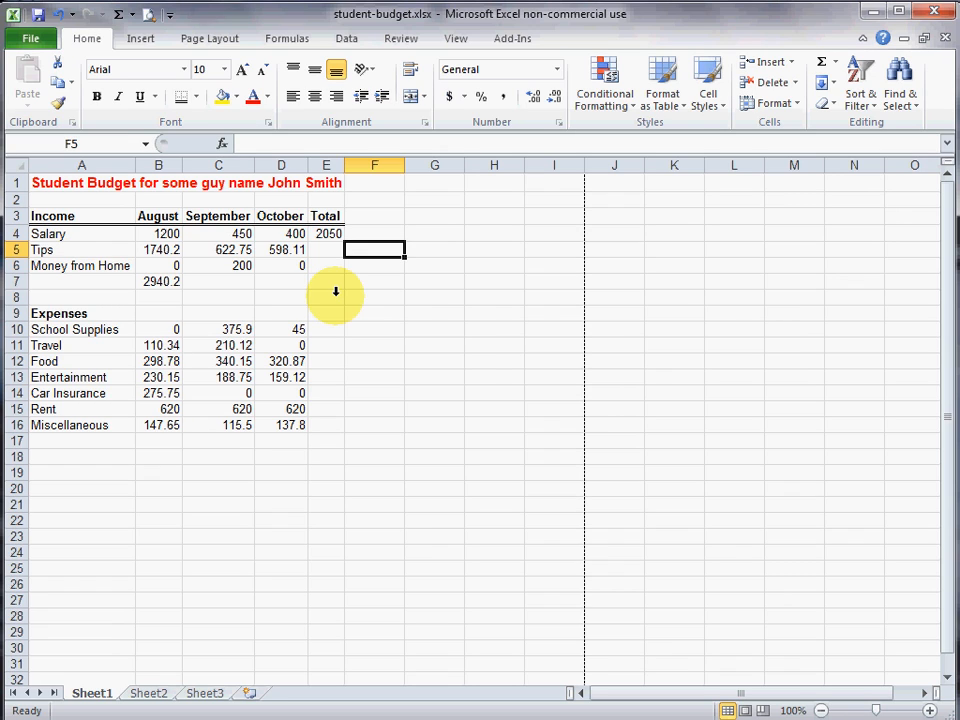
pyautogui.moveTo(161, 230); pyautogui.dragTo(335, 426)
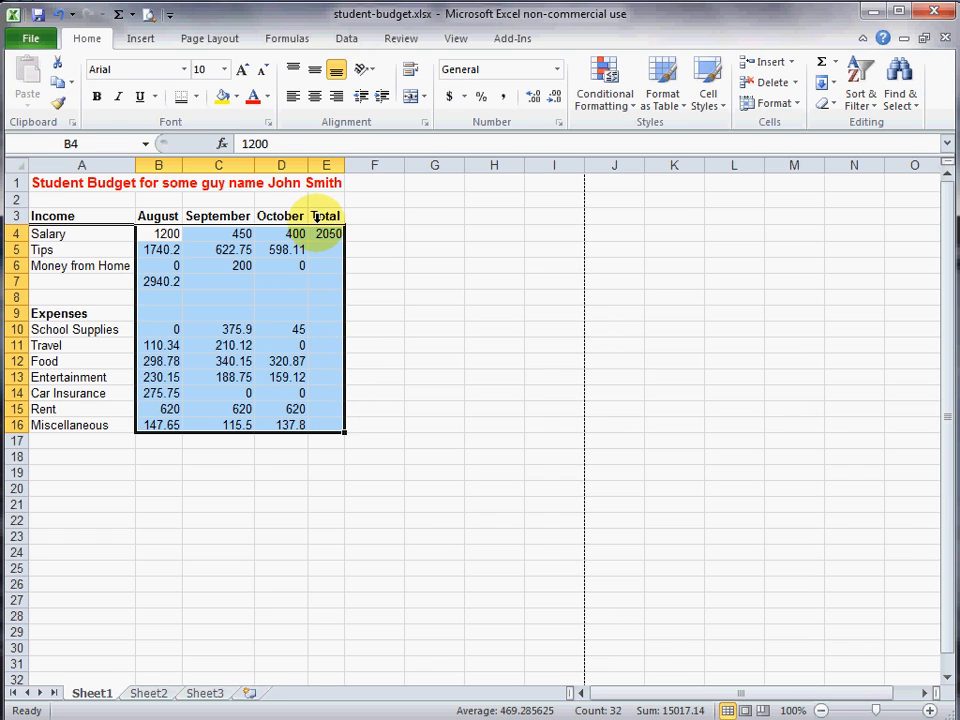
pyautogui.click(14, 155)
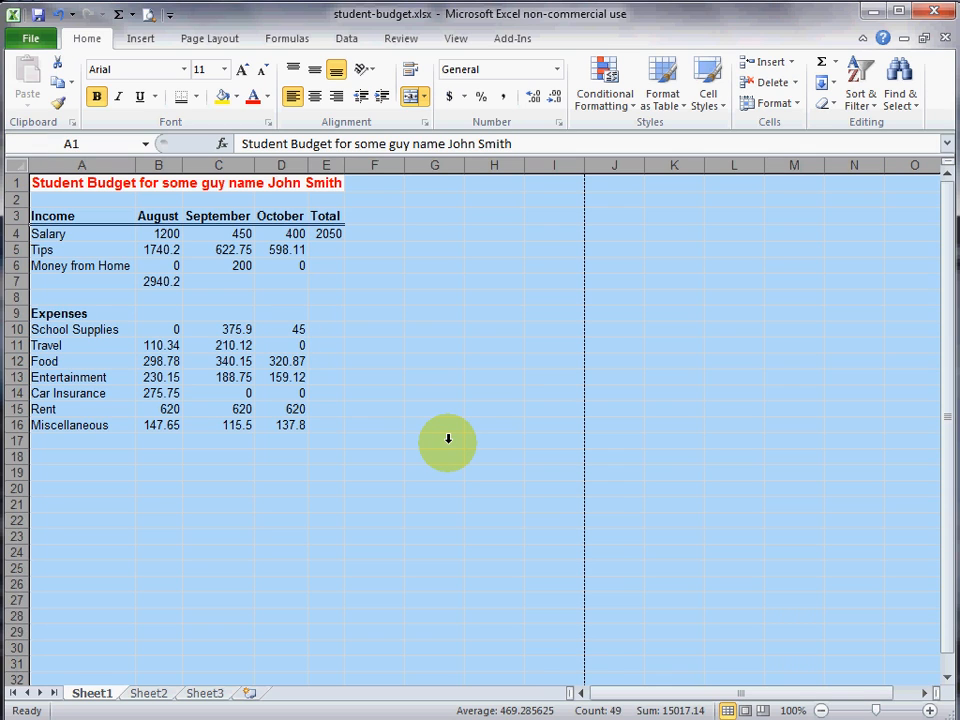
pyautogui.click(77, 330)
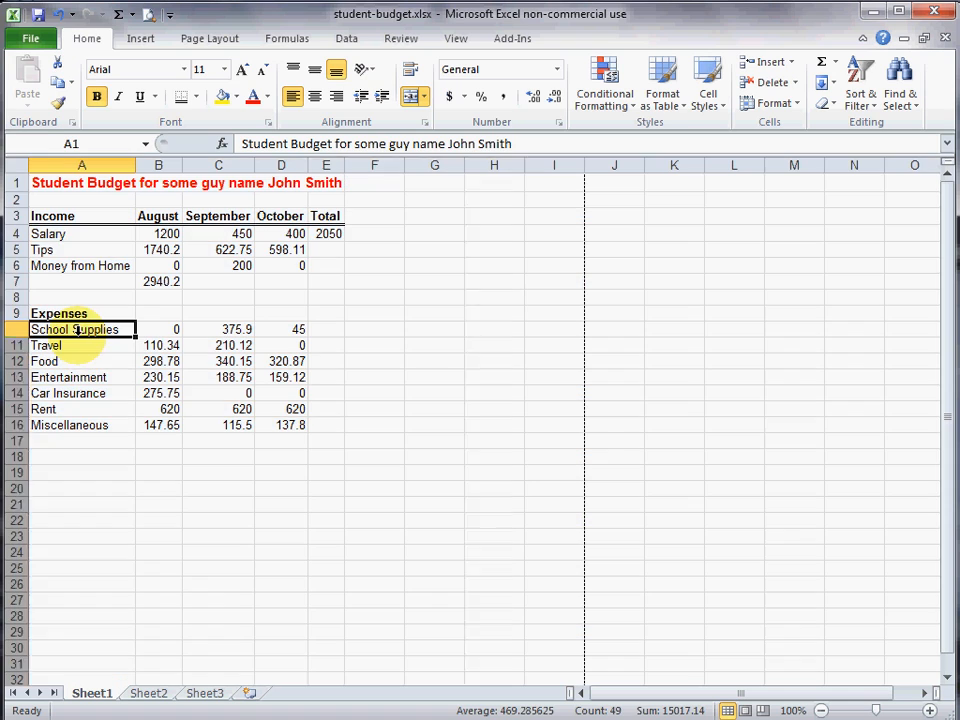
pyautogui.click(78, 262)
pyautogui.click(154, 214)
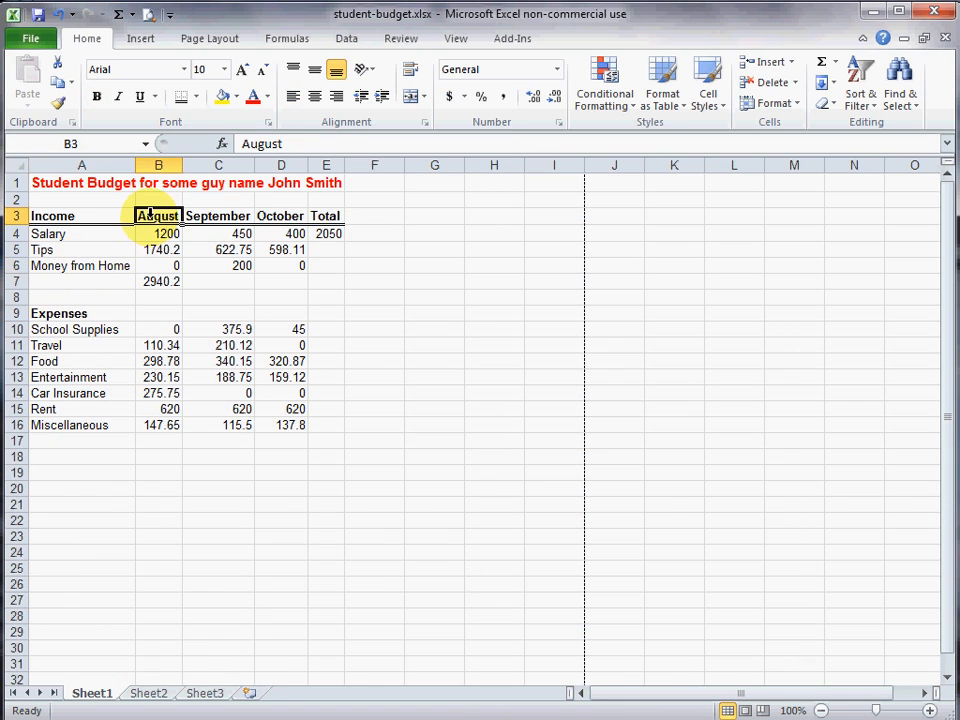
pyautogui.click(216, 229)
pyautogui.click(218, 216)
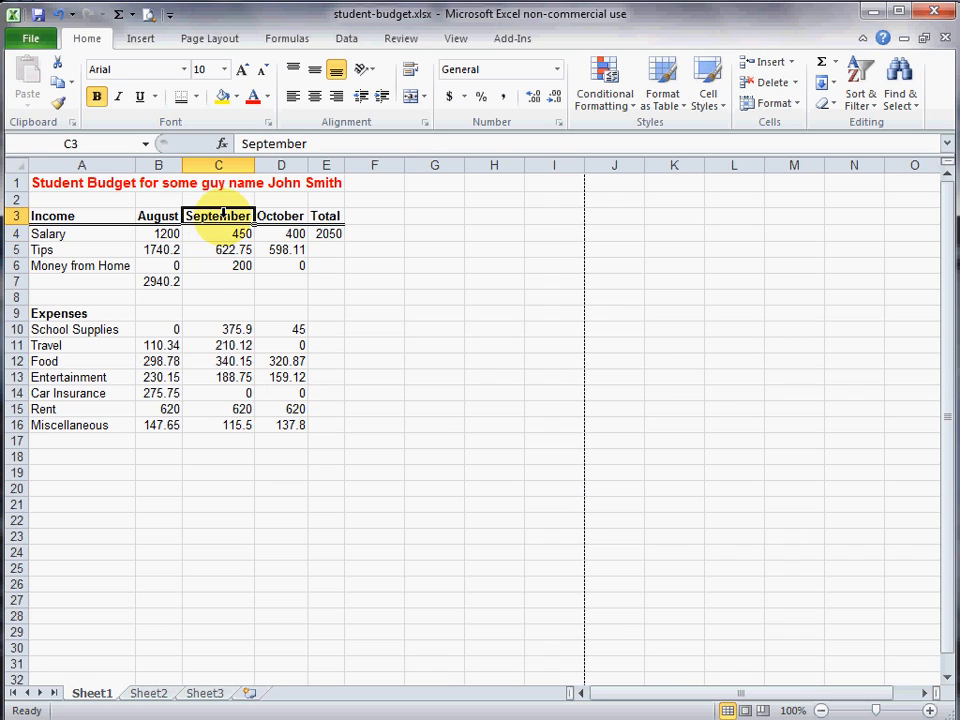
pyautogui.click(296, 216)
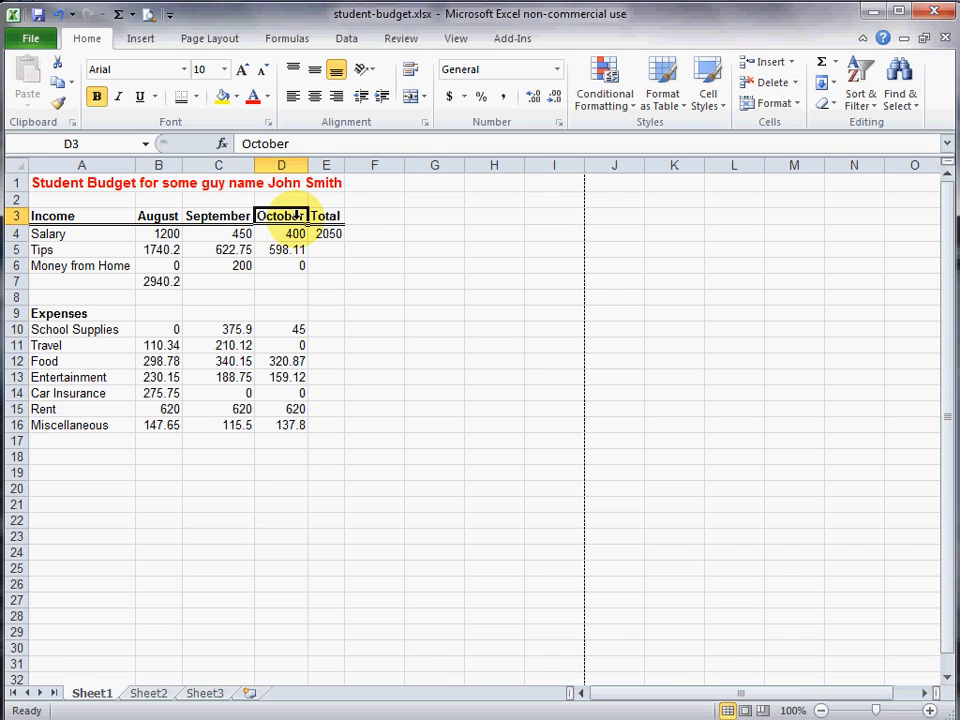
# - Format the whole worksheet's numbers as Currency with two decimal places and the $ symbol, comparing the Number and Accounting categories first
pyautogui.click(17, 164)
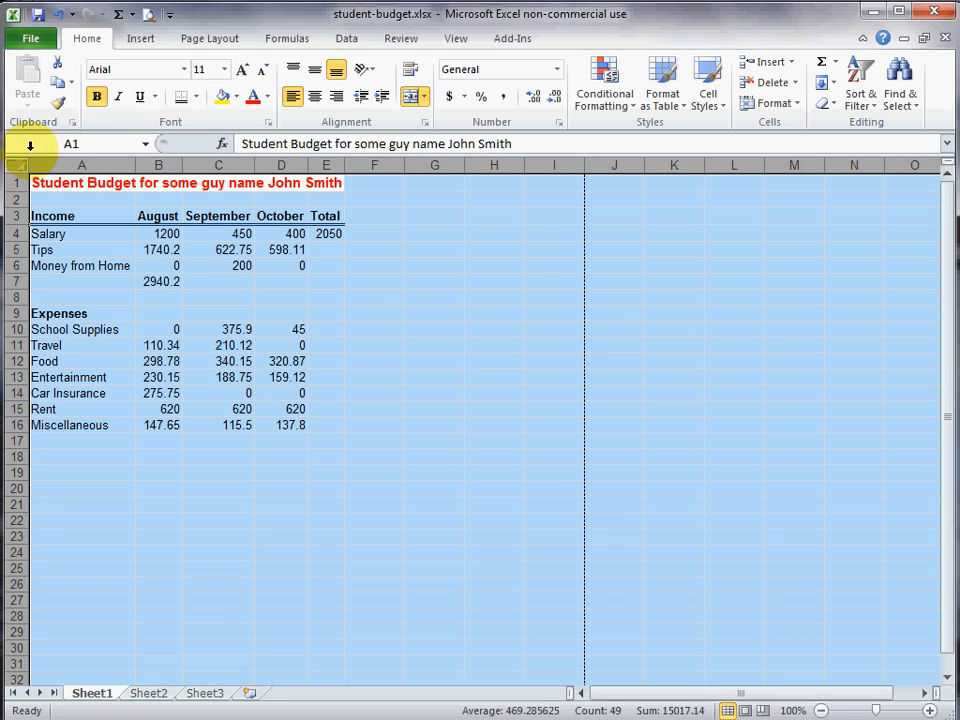
pyautogui.rightClick(391, 238)
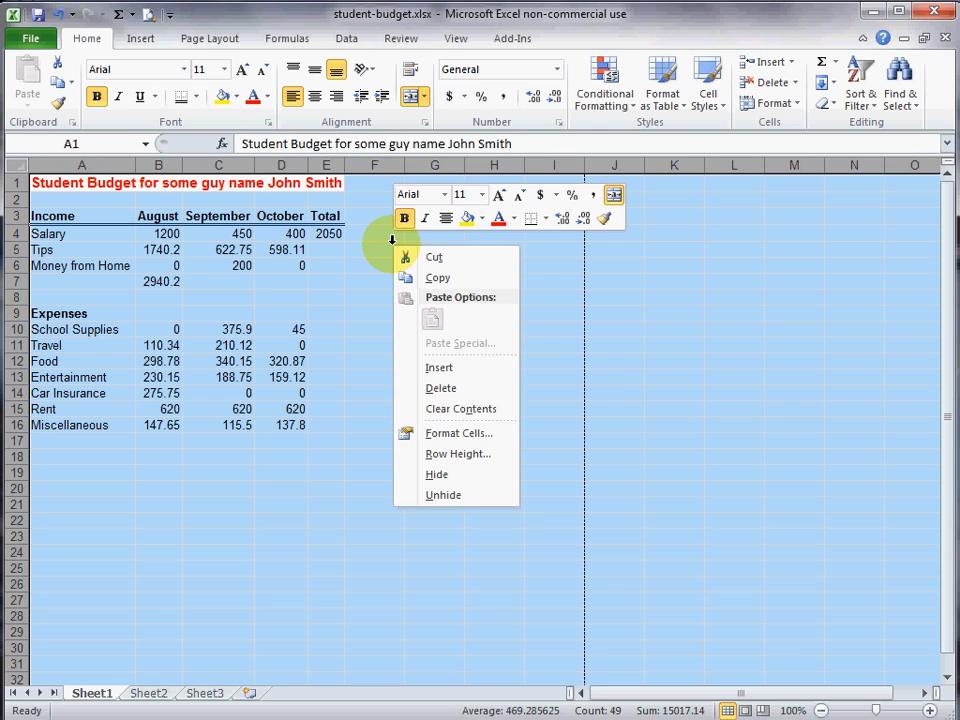
pyautogui.click(491, 428)
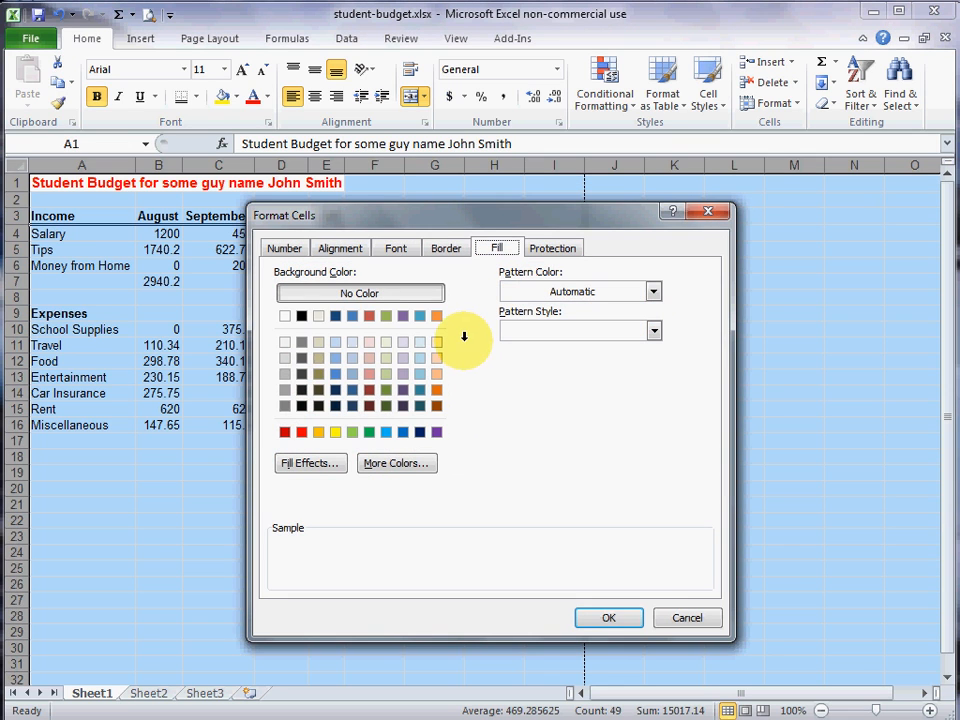
pyautogui.click(284, 247)
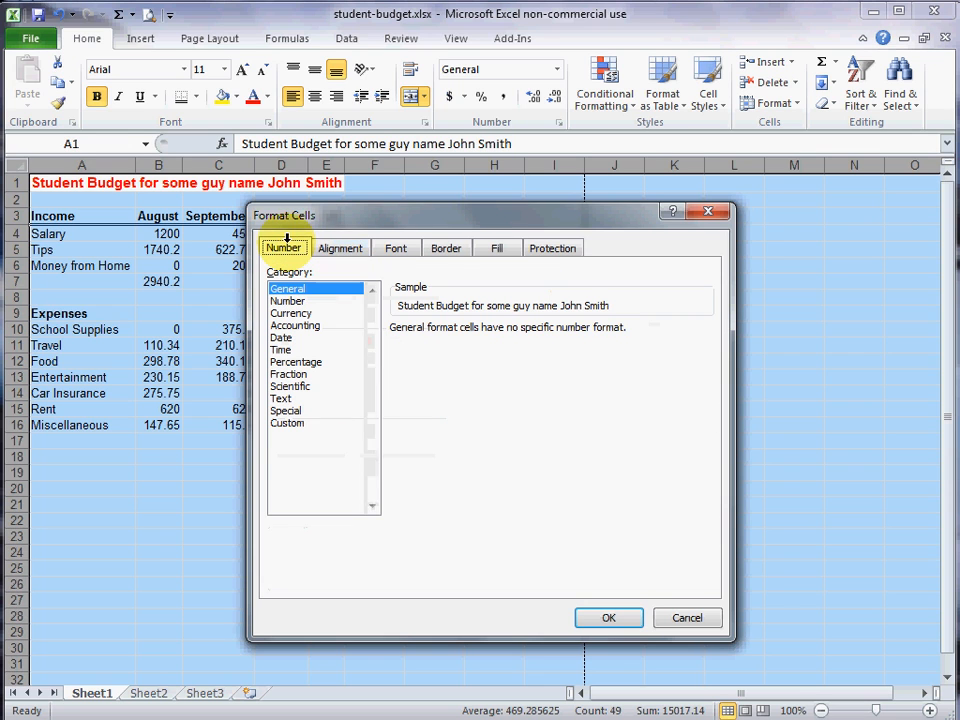
pyautogui.moveTo(357, 219); pyautogui.dragTo(500, 200)
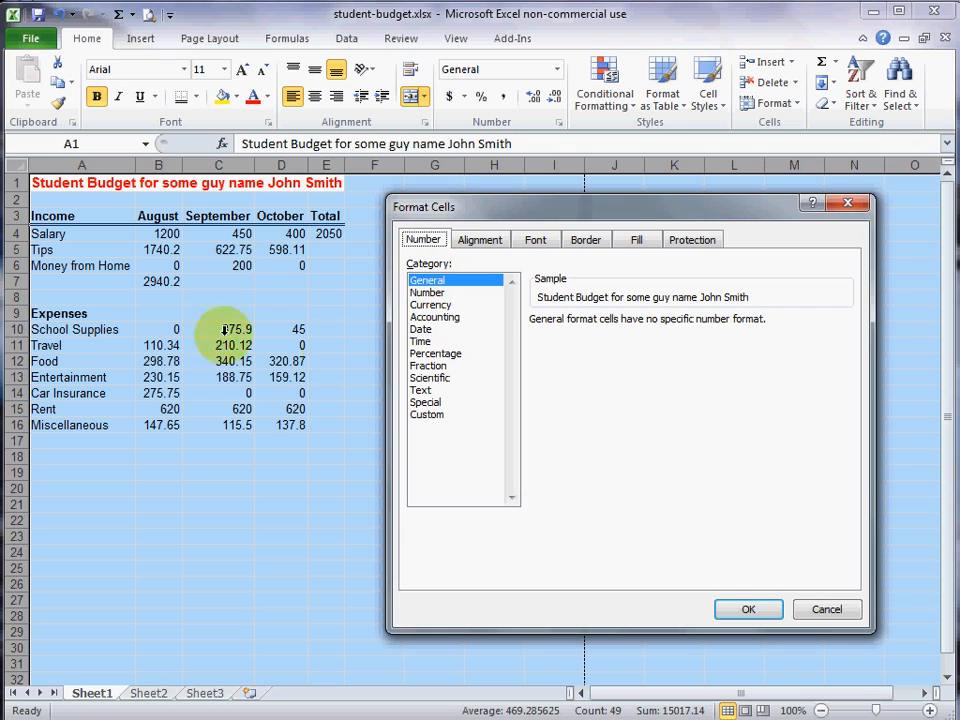
pyautogui.click(445, 291)
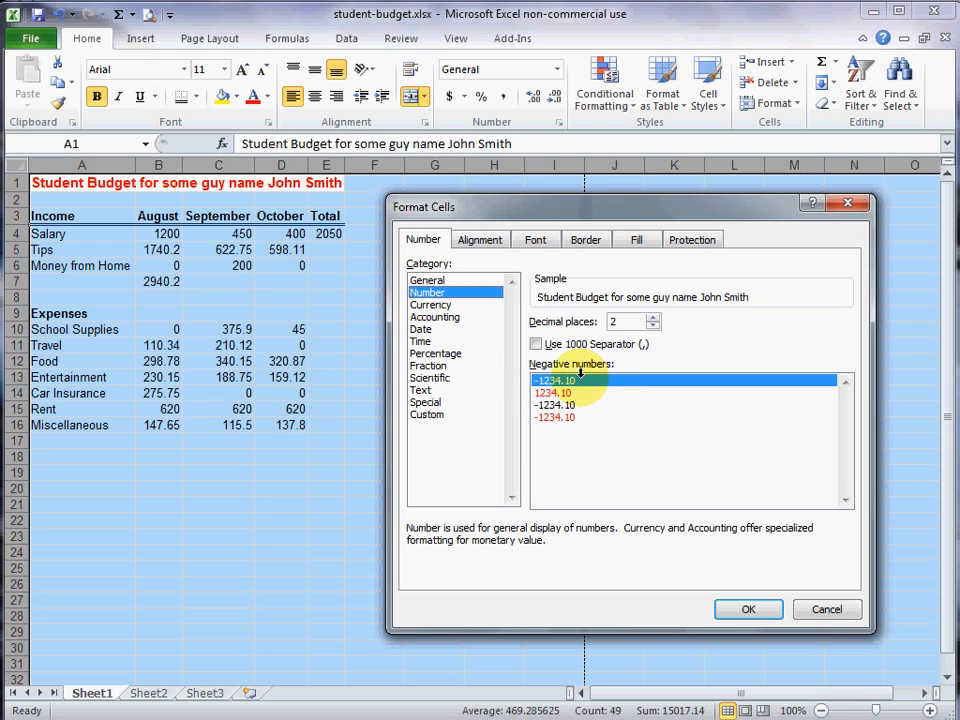
pyautogui.click(447, 300)
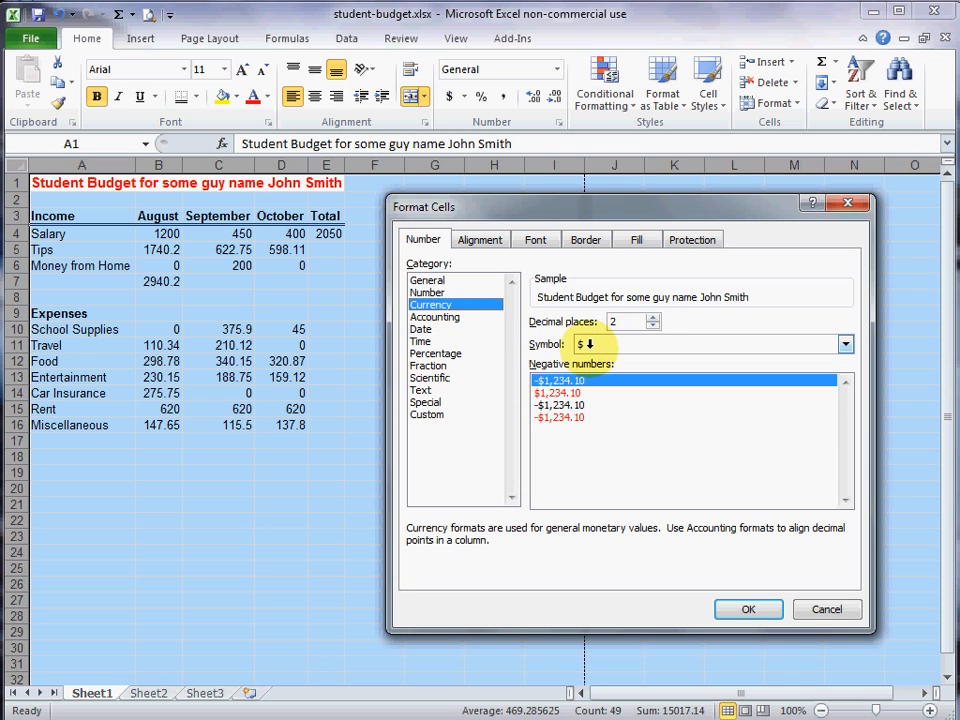
pyautogui.click(843, 343)
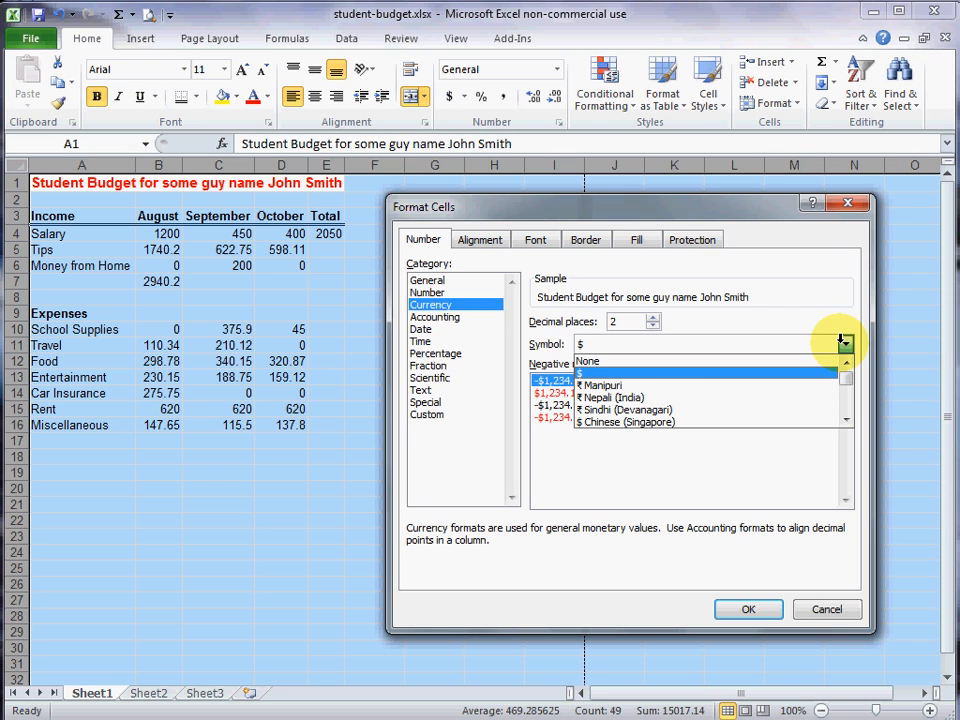
pyautogui.click(841, 341)
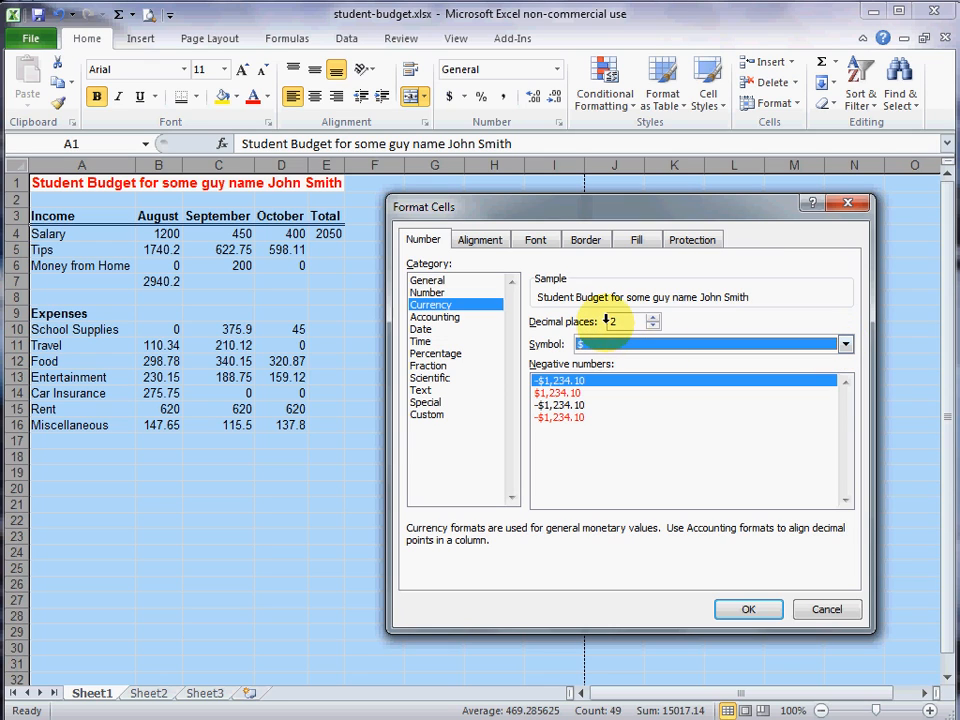
pyautogui.click(467, 314)
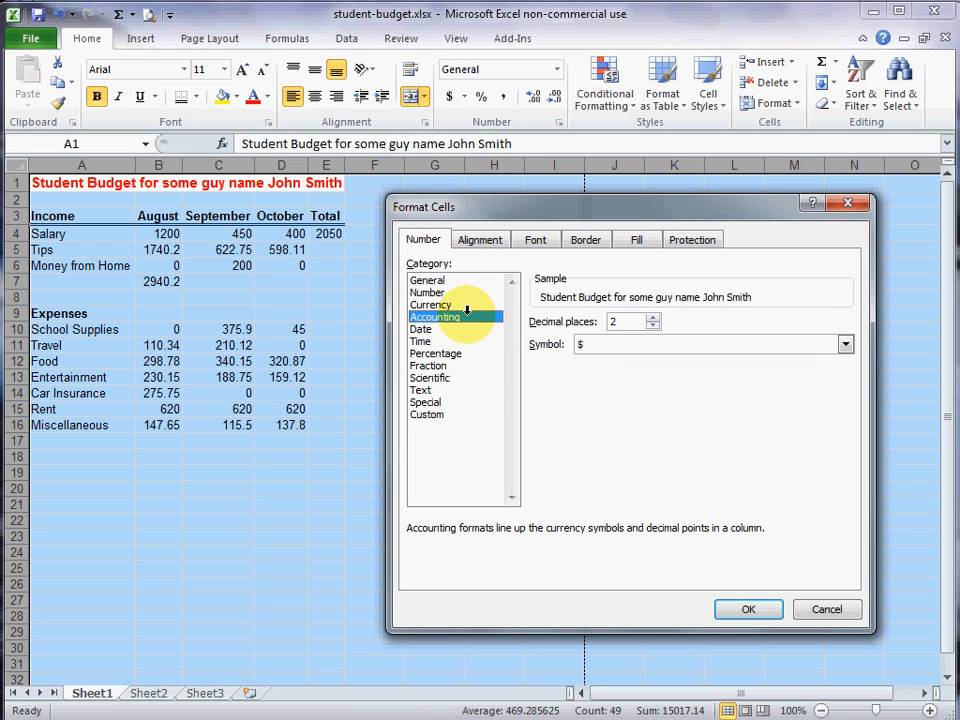
pyautogui.click(454, 300)
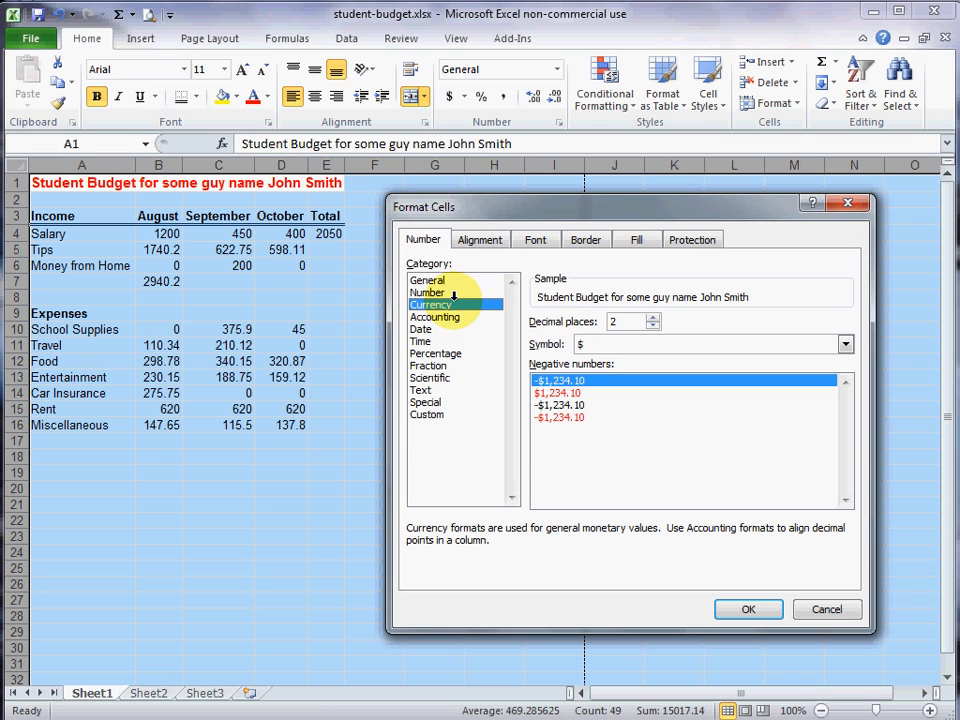
pyautogui.click(453, 312)
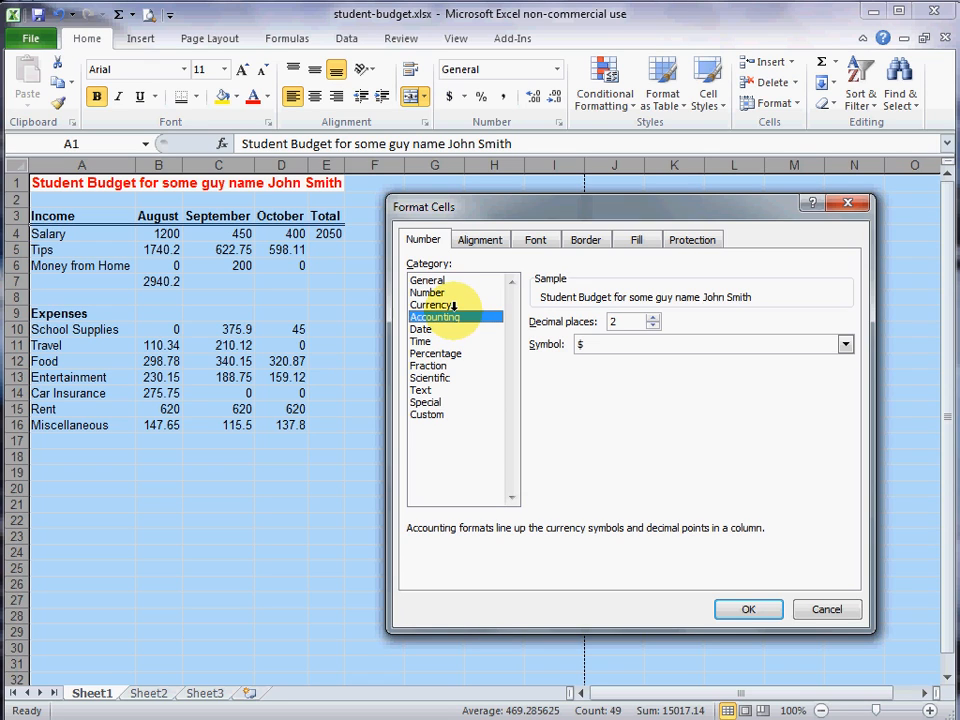
pyautogui.click(450, 305)
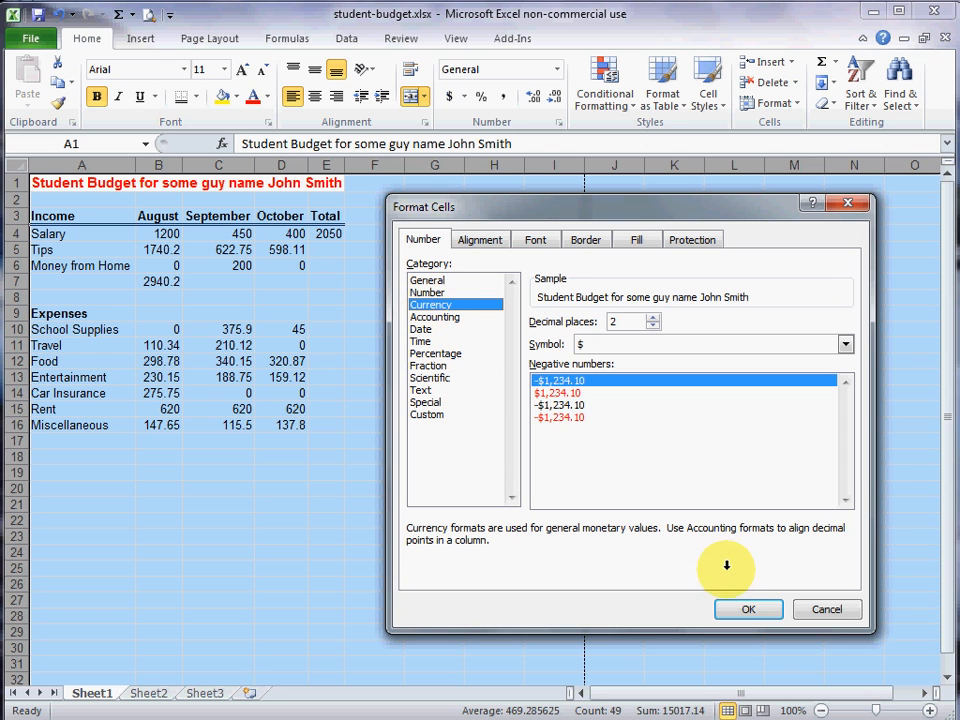
pyautogui.click(742, 606)
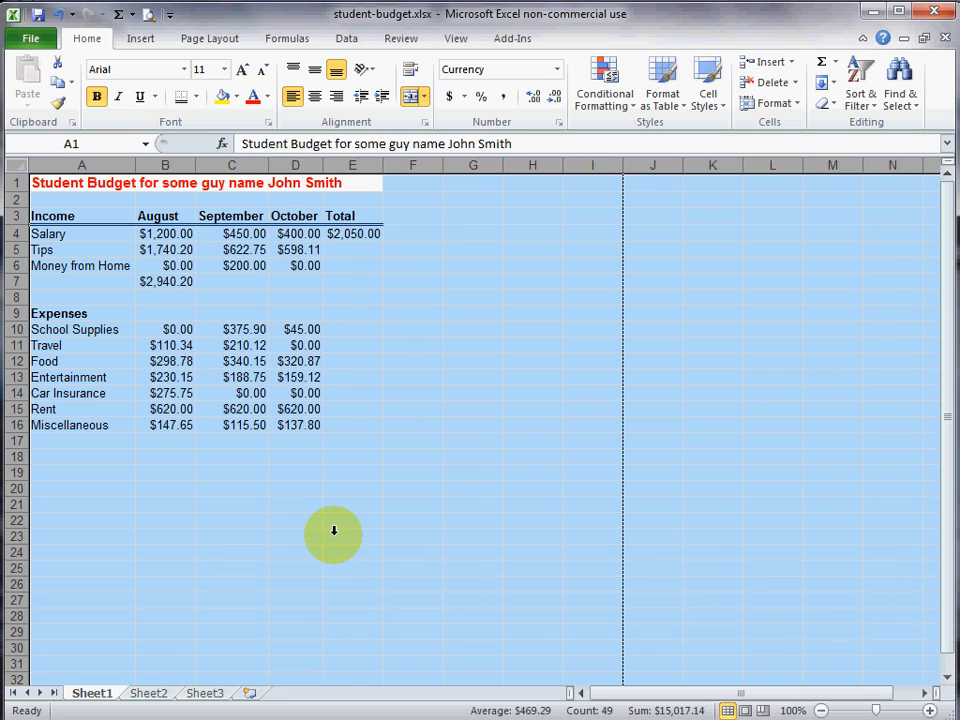
# - Enter the test values 67 in E18 and 66.989898982 in E20
pyautogui.moveTo(358, 453); pyautogui.dragTo(366, 443)
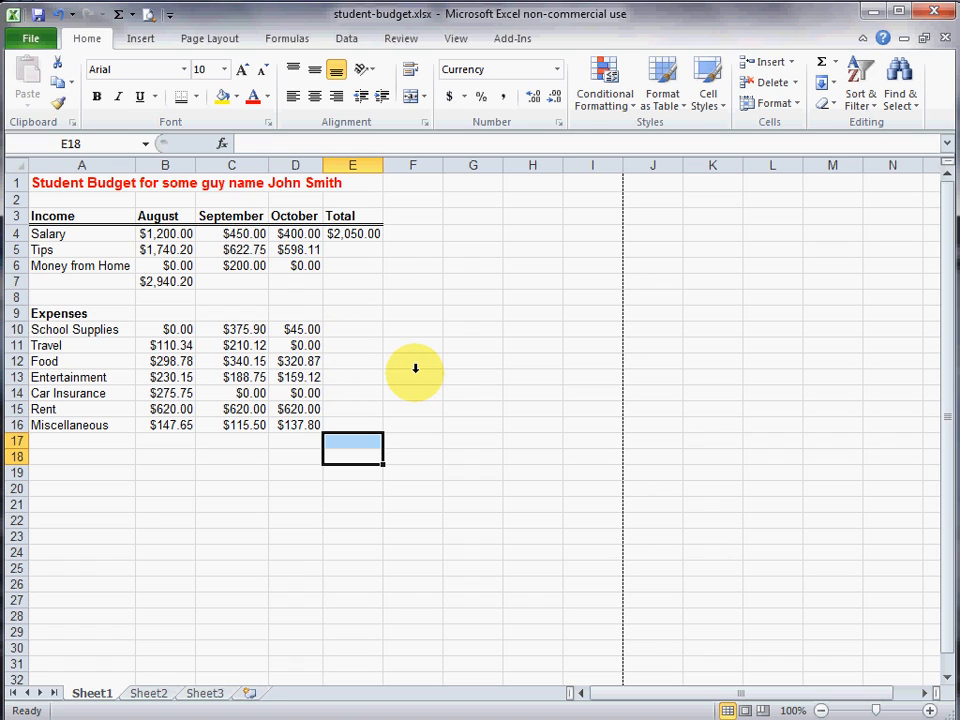
pyautogui.write('67')
pyautogui.press('Return')
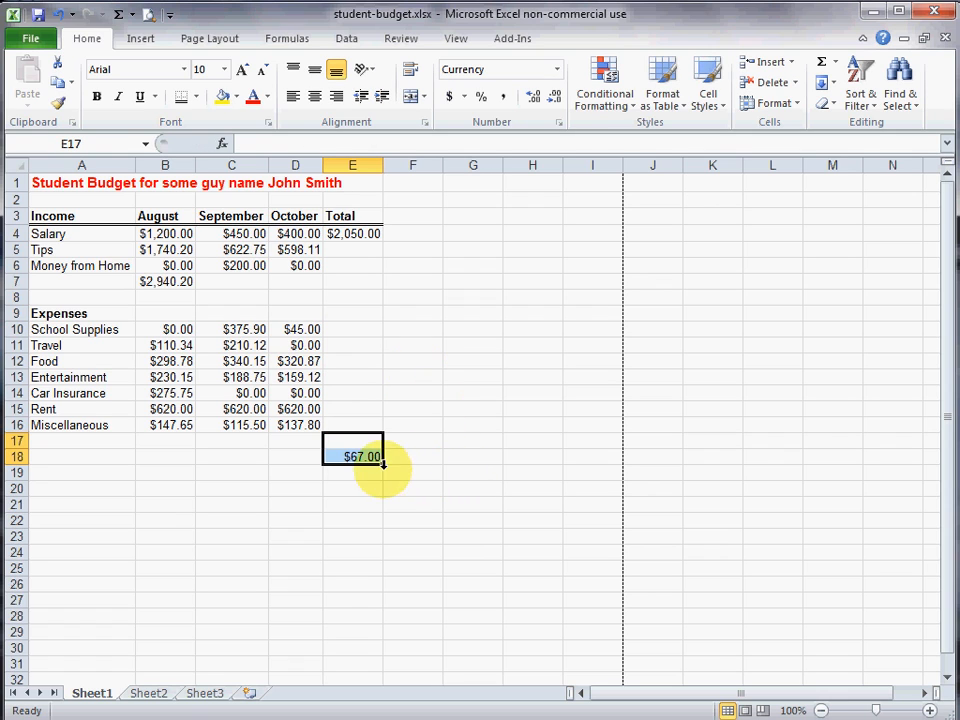
pyautogui.click(352, 487)
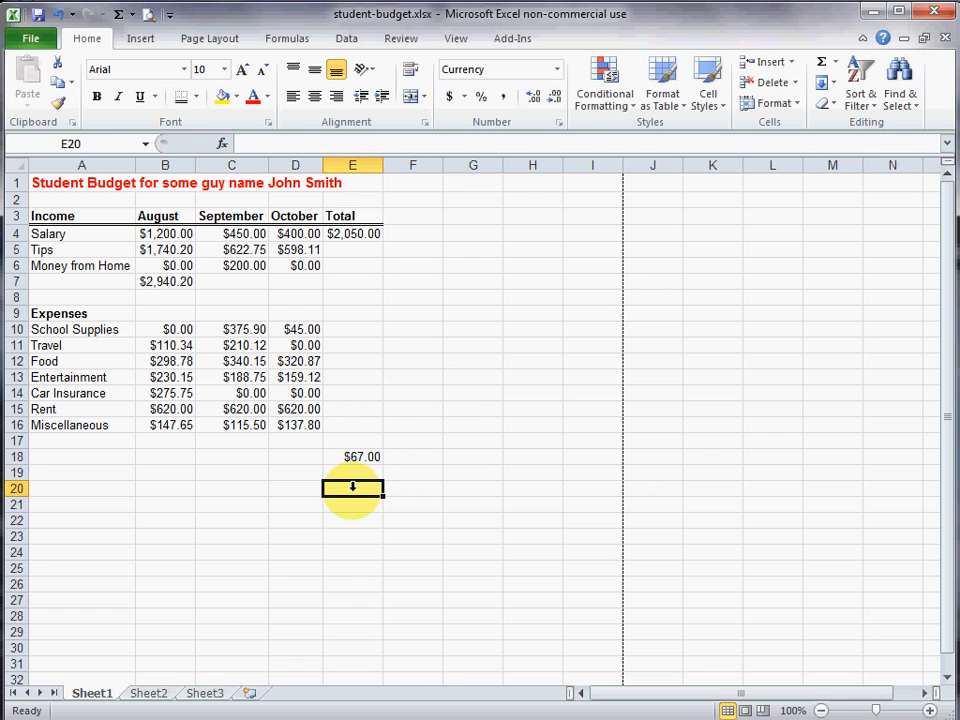
pyautogui.write('6')
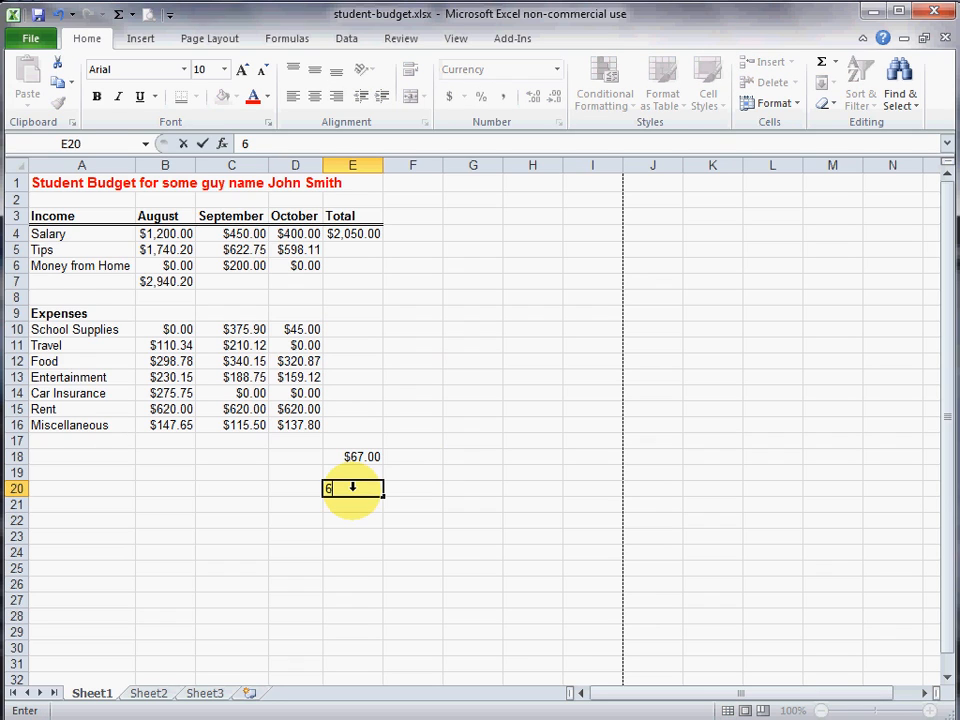
pyautogui.write('6.989898982')
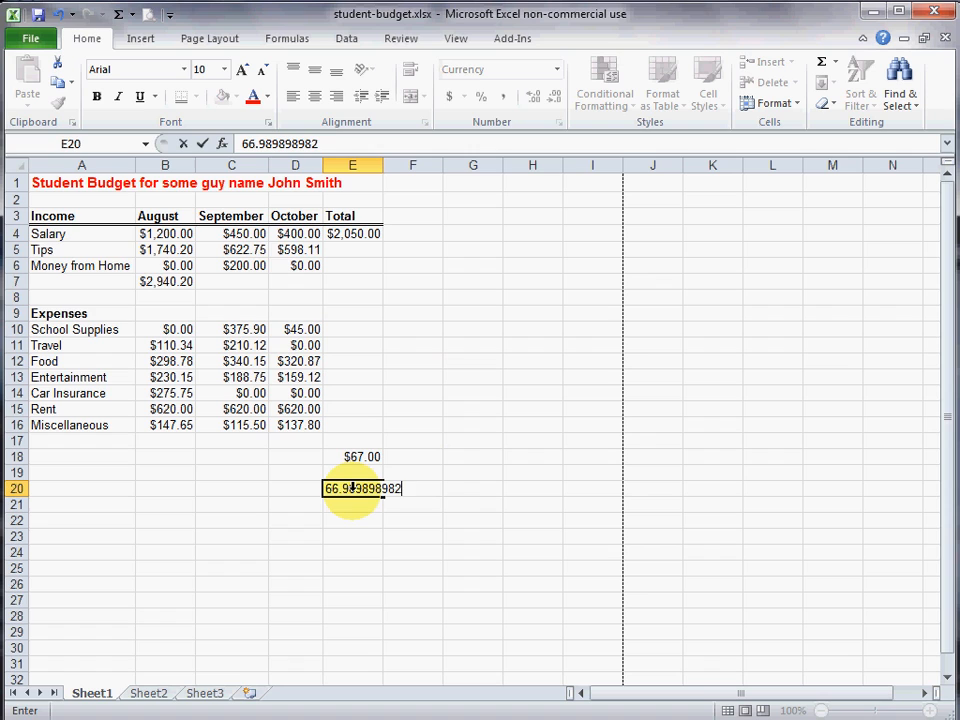
pyautogui.press('Return')
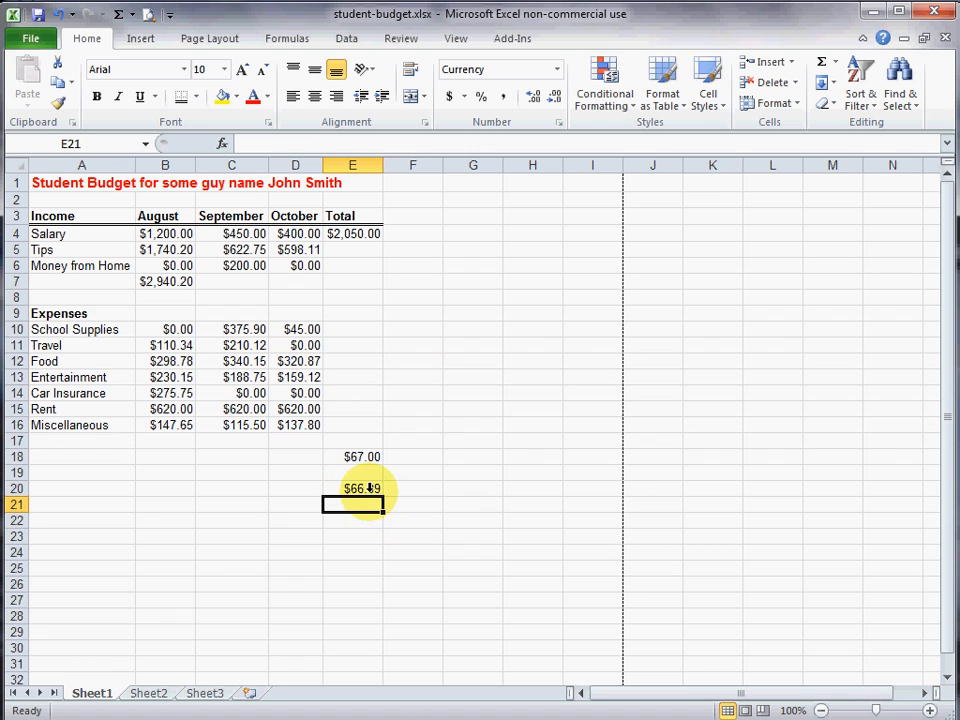
# - Examine the full unrounded value stored in E20
pyautogui.click(368, 487)
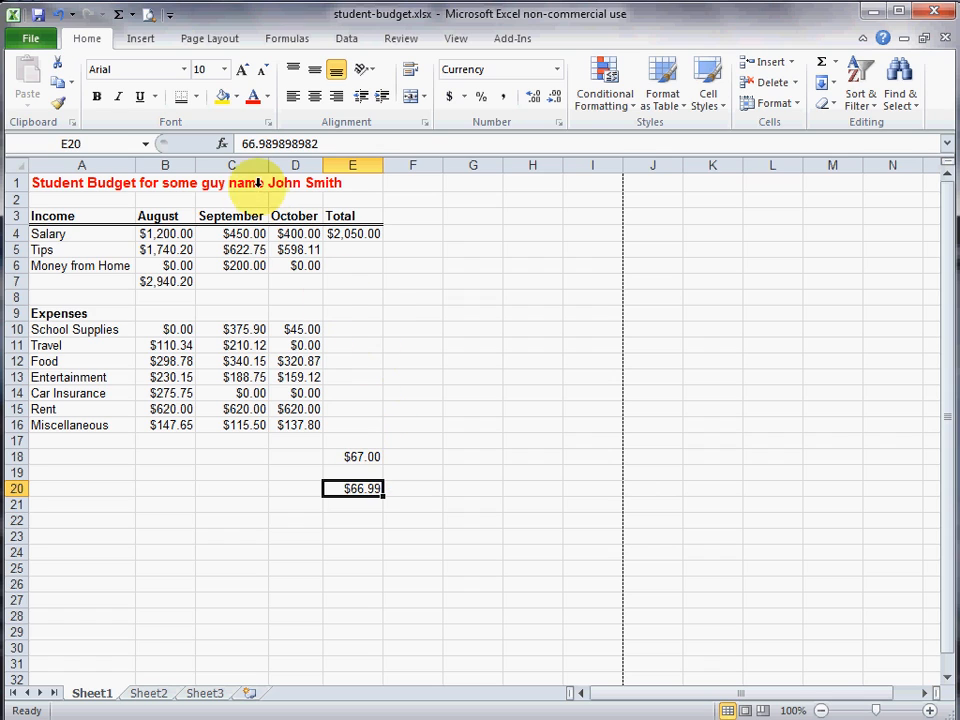
pyautogui.click(344, 136)
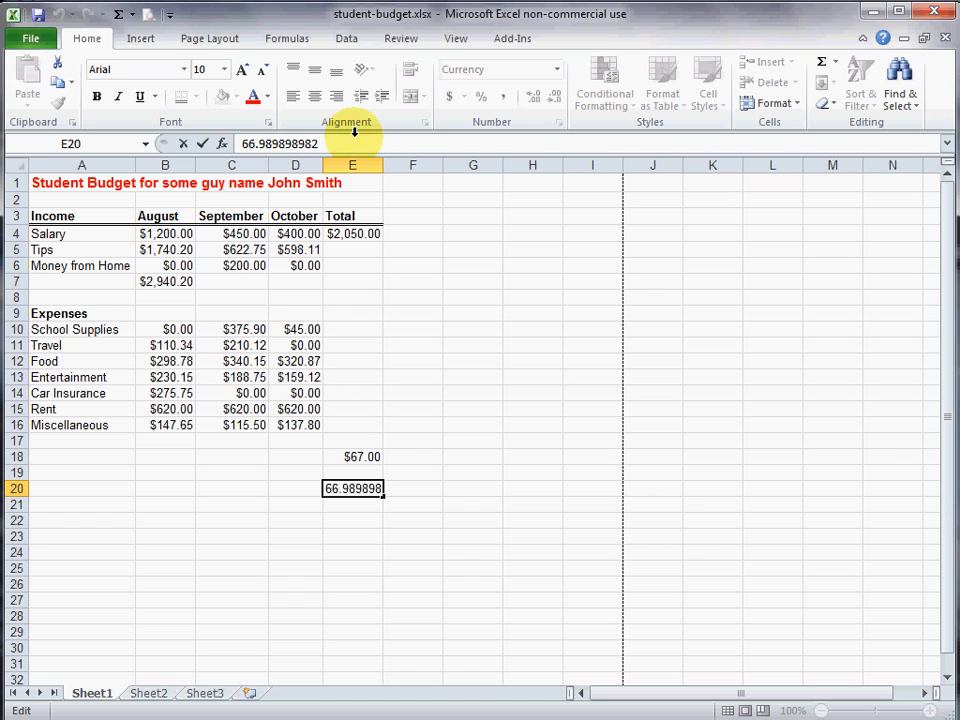
pyautogui.press('Return')
# - Try showing E20 with one decimal place and with several more decimals, and return it to two decimal places
pyautogui.click(348, 489)
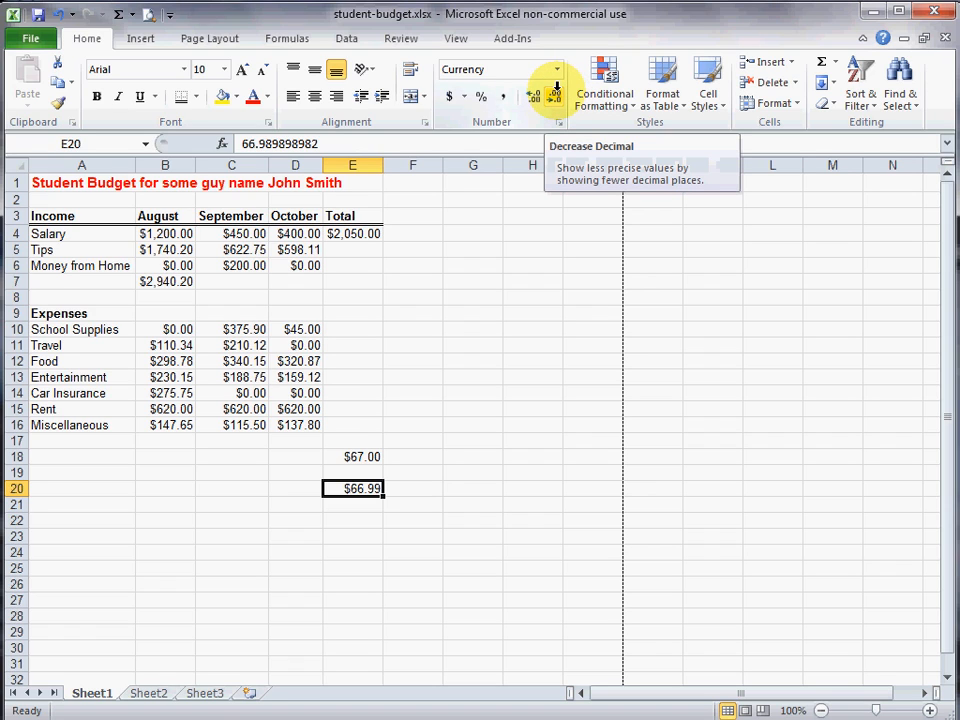
pyautogui.click(556, 96)
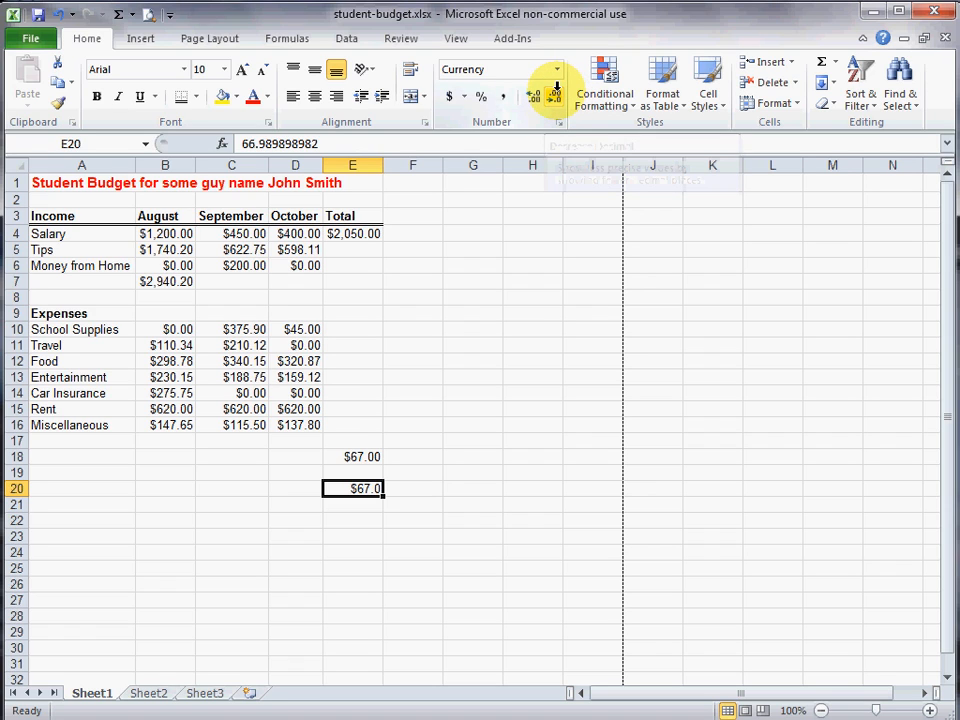
pyautogui.click(534, 95)
pyautogui.click(534, 93)
pyautogui.click(534, 93)
pyautogui.click(534, 93)
pyautogui.click(534, 93)
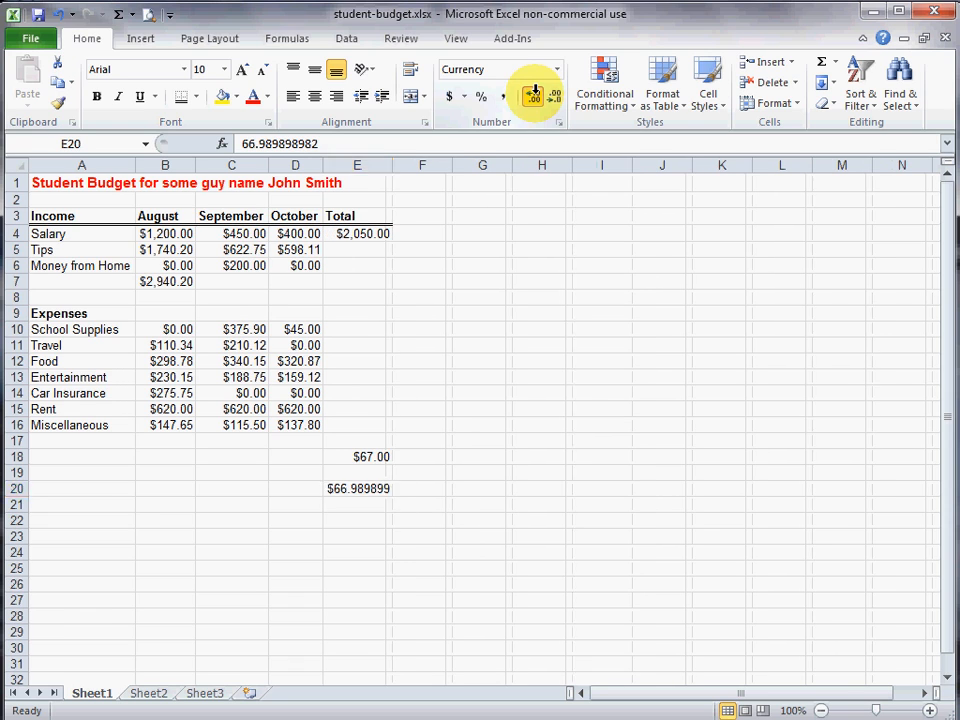
pyautogui.click(534, 93)
pyautogui.click(554, 93)
pyautogui.click(554, 93)
pyautogui.click(554, 93)
pyautogui.click(554, 93)
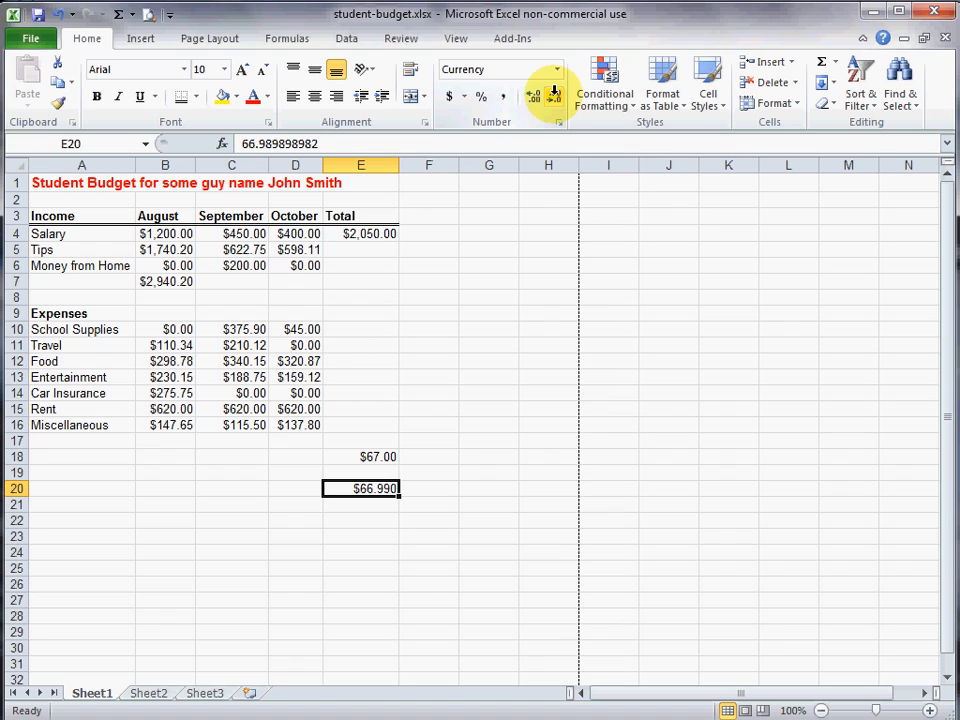
pyautogui.click(554, 93)
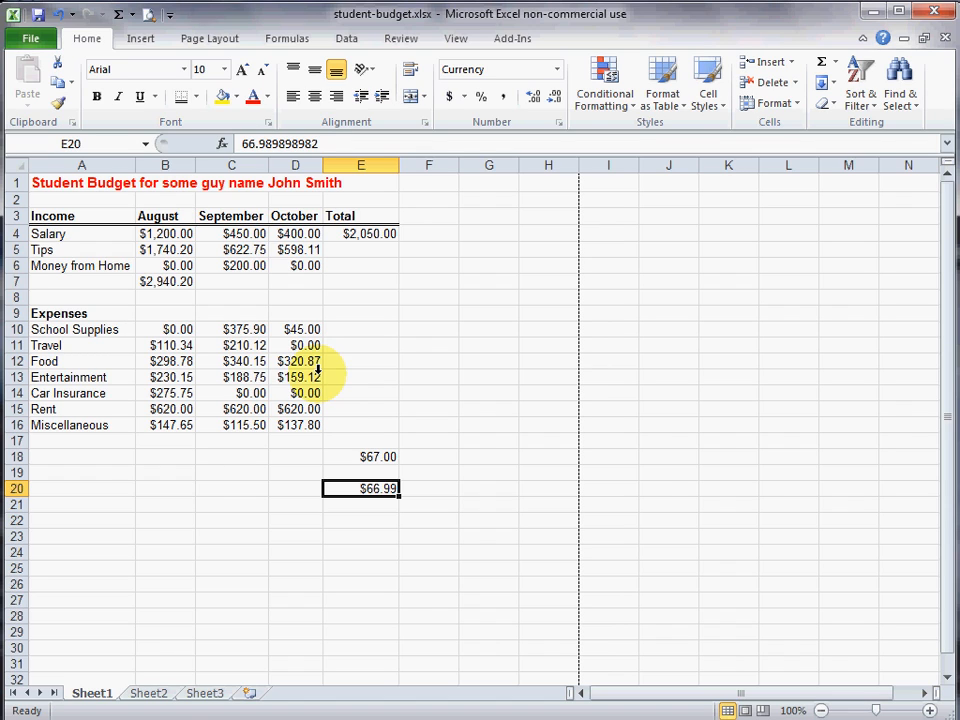
# - Try rotating the text of the expense amounts in B10:D16 by 46 degrees, and undo it
pyautogui.moveTo(150, 326); pyautogui.dragTo(310, 424)
pyautogui.rightClick(293, 390)
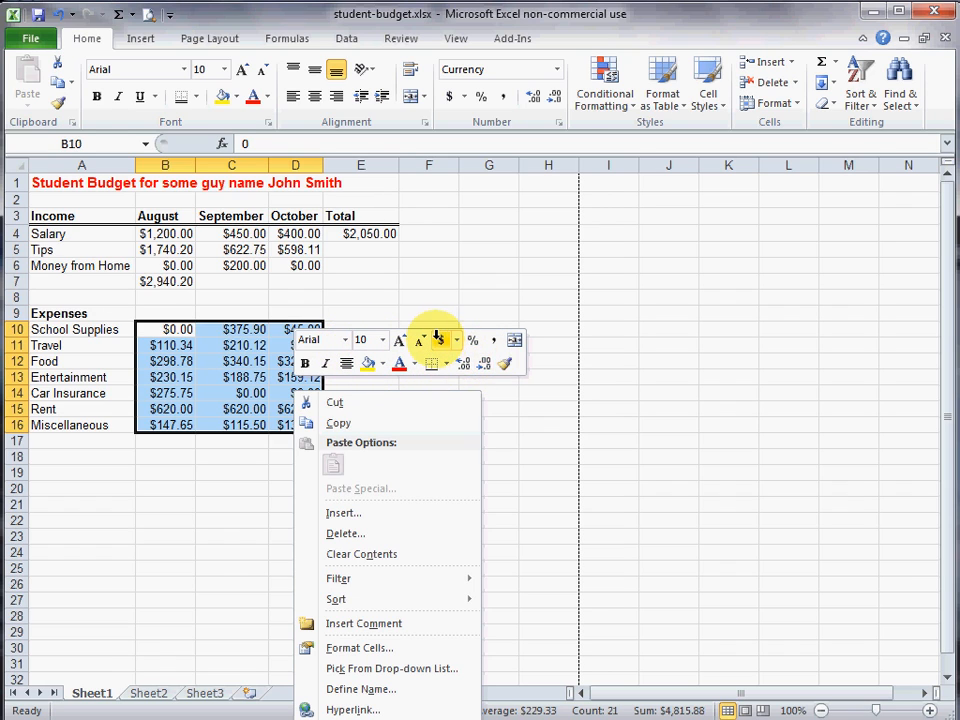
pyautogui.click(339, 648)
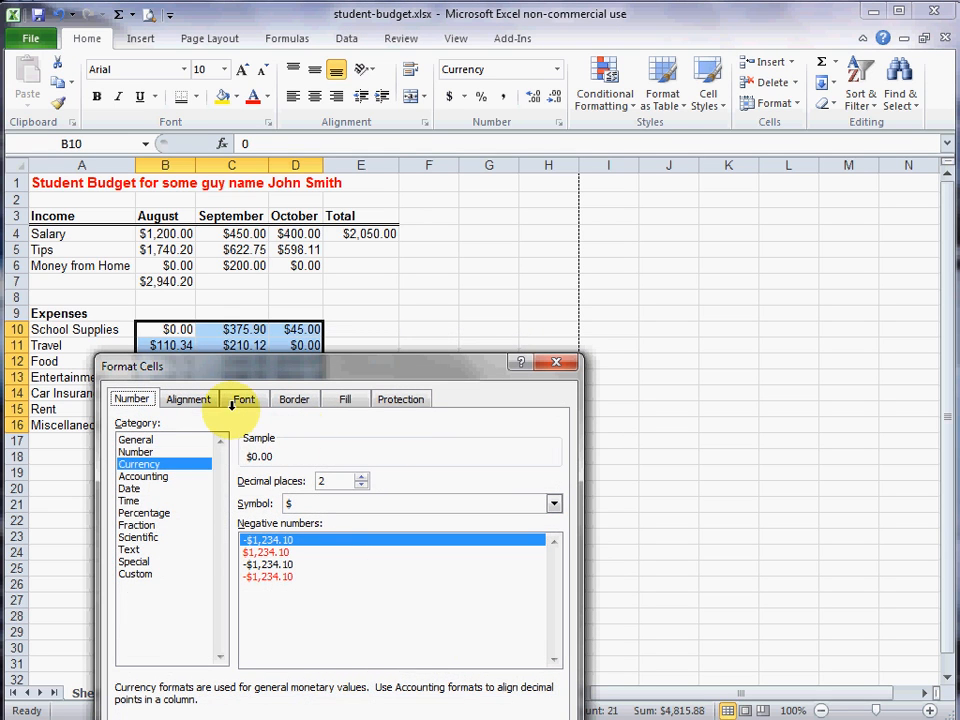
pyautogui.click(188, 400)
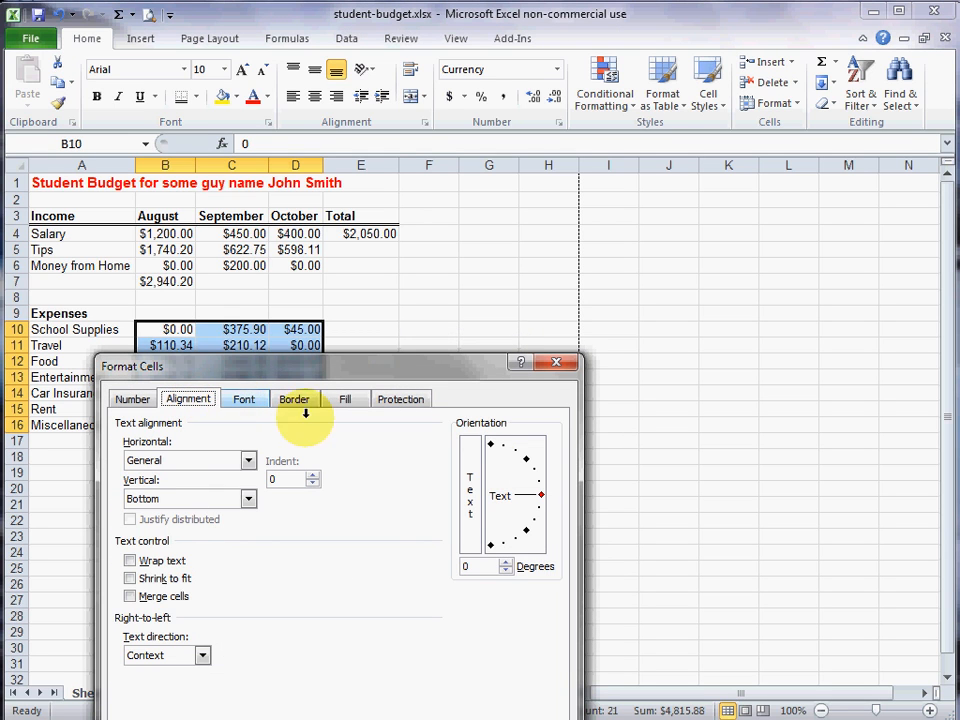
pyautogui.moveTo(543, 495); pyautogui.dragTo(528, 457)
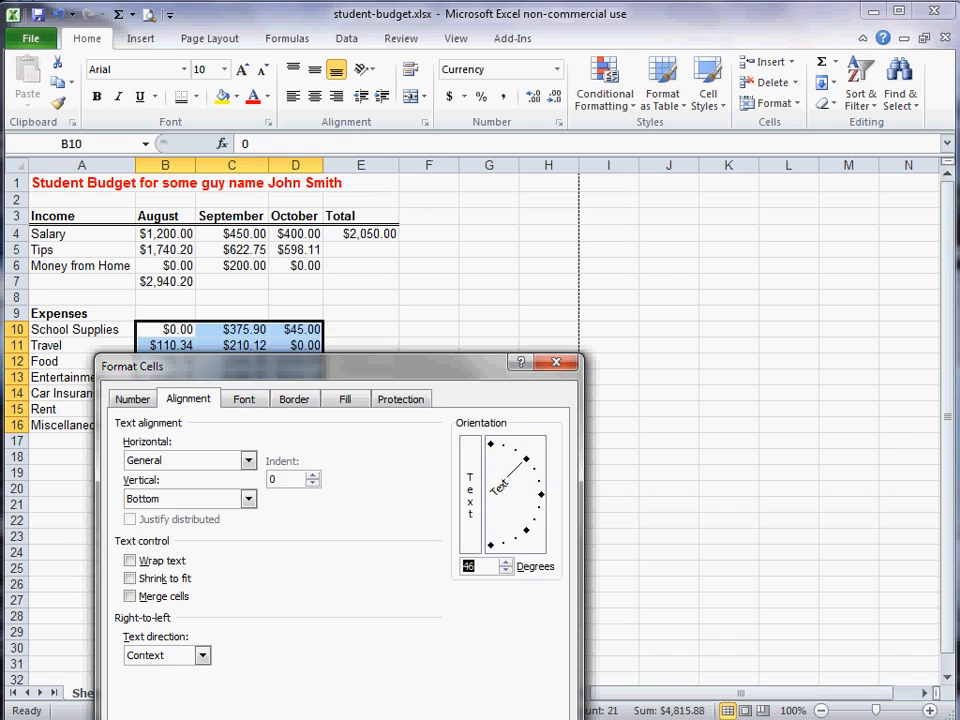
pyautogui.press('Return')
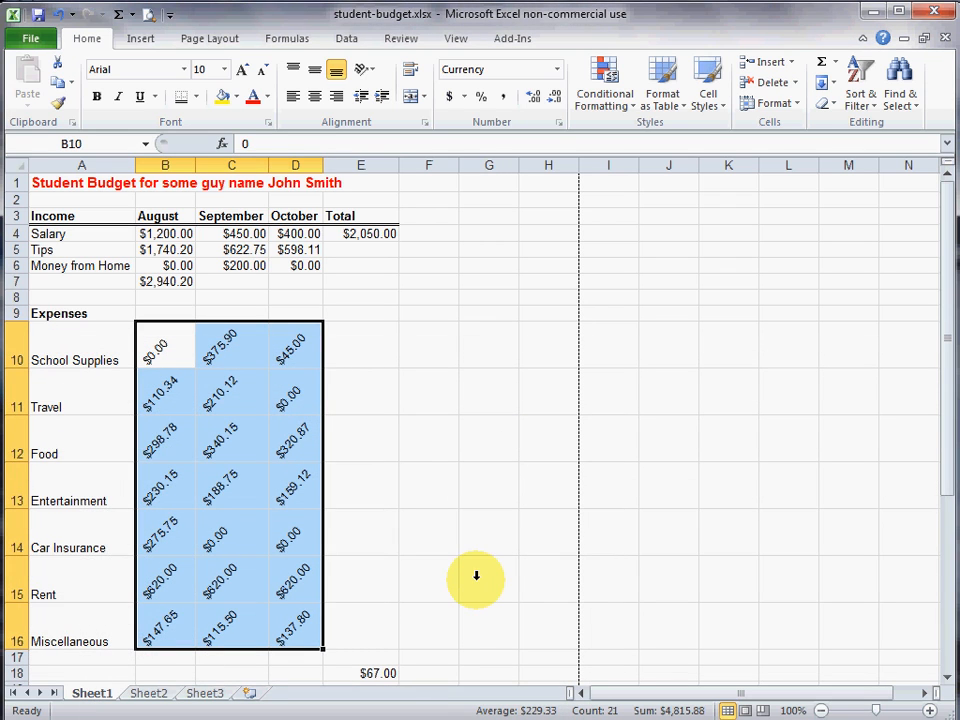
pyautogui.hotkey('ctrl', 'z')
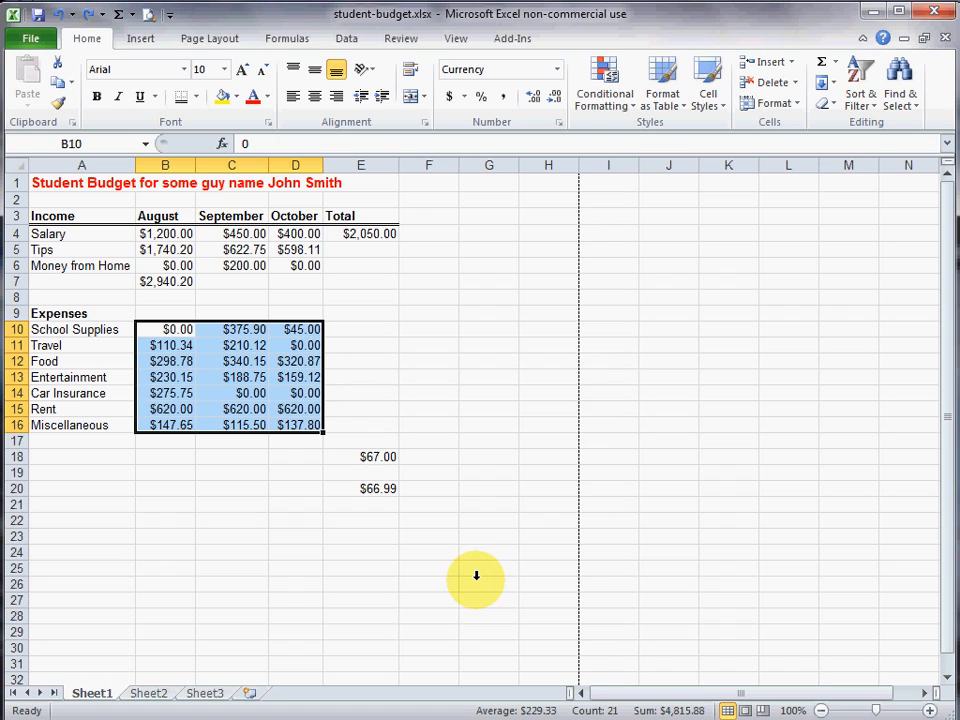
# - Clear the test values from E18:E22
pyautogui.moveTo(382, 455); pyautogui.dragTo(383, 511)
pyautogui.press('Delete')
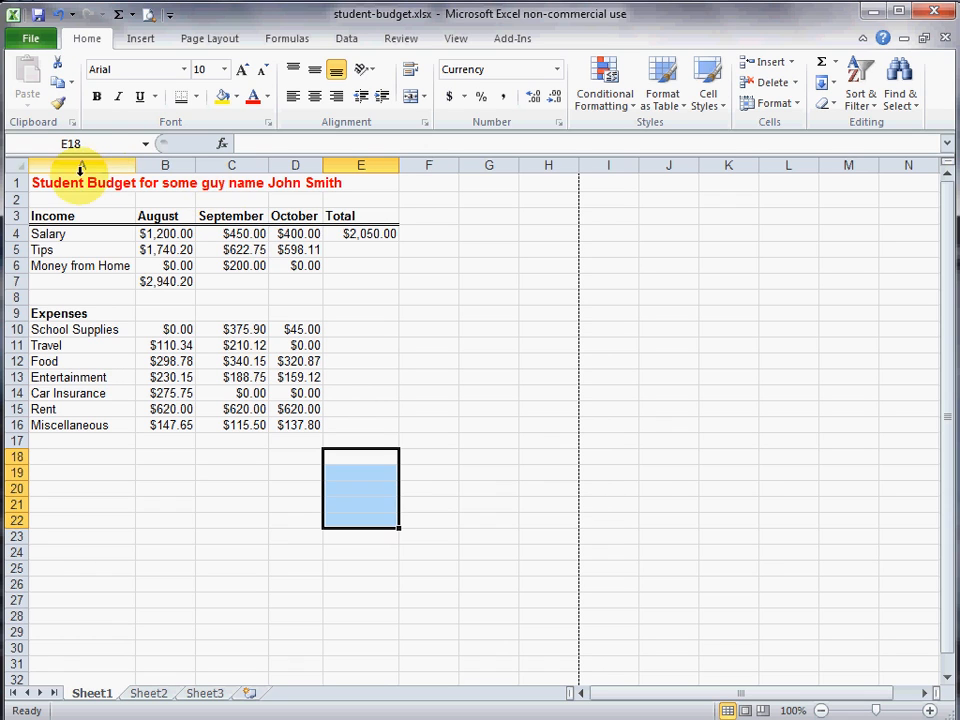
# - AutoFit the width of all worksheet columns to their contents
pyautogui.click(21, 160)
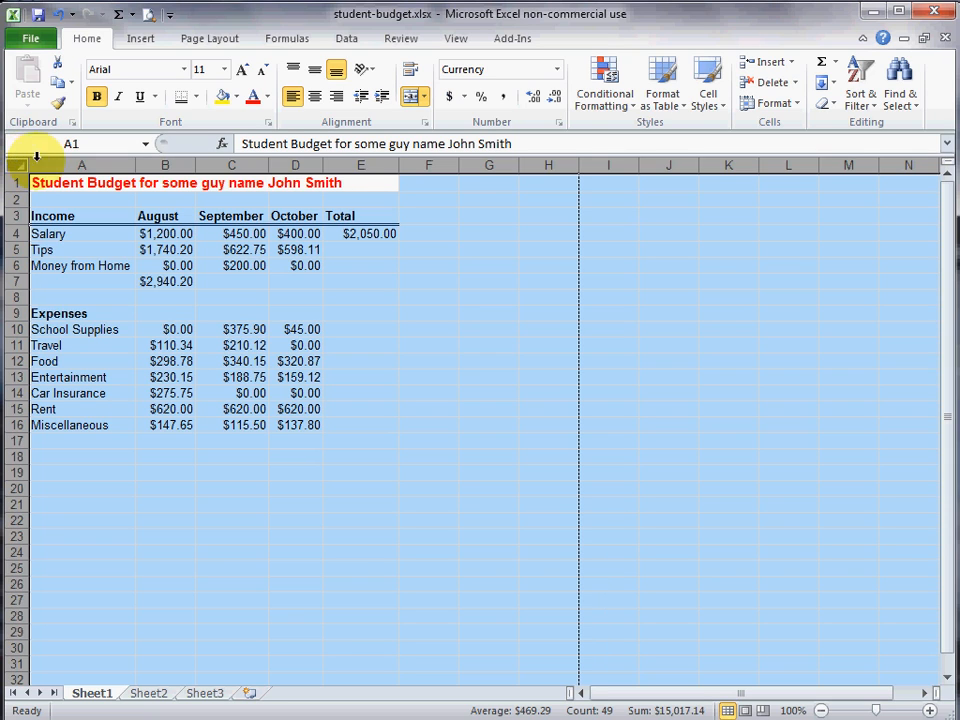
pyautogui.doubleClick(270, 163)
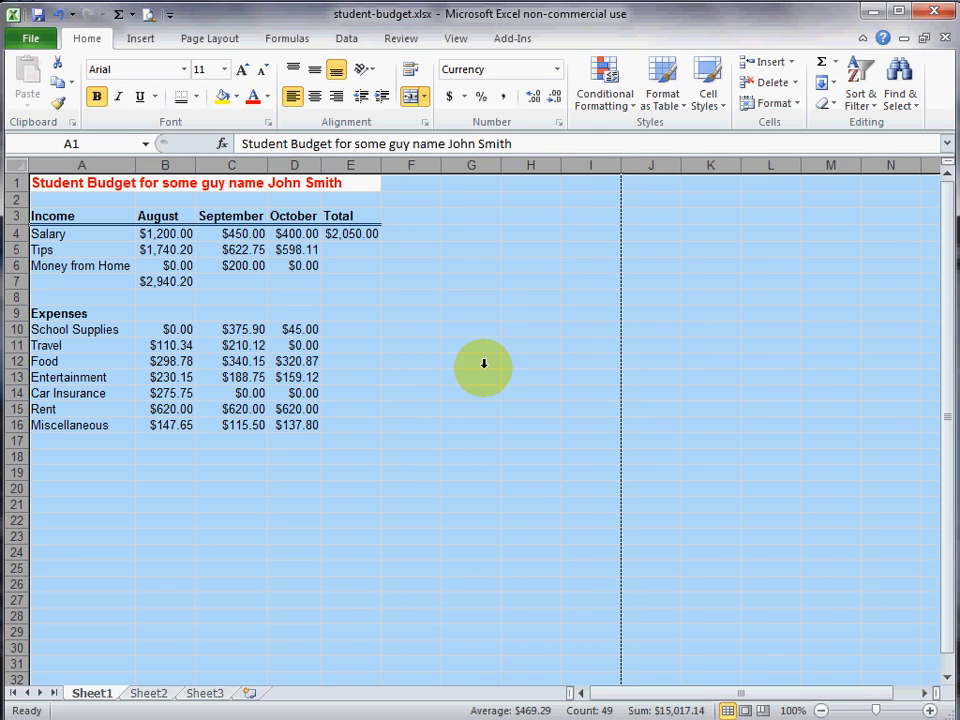